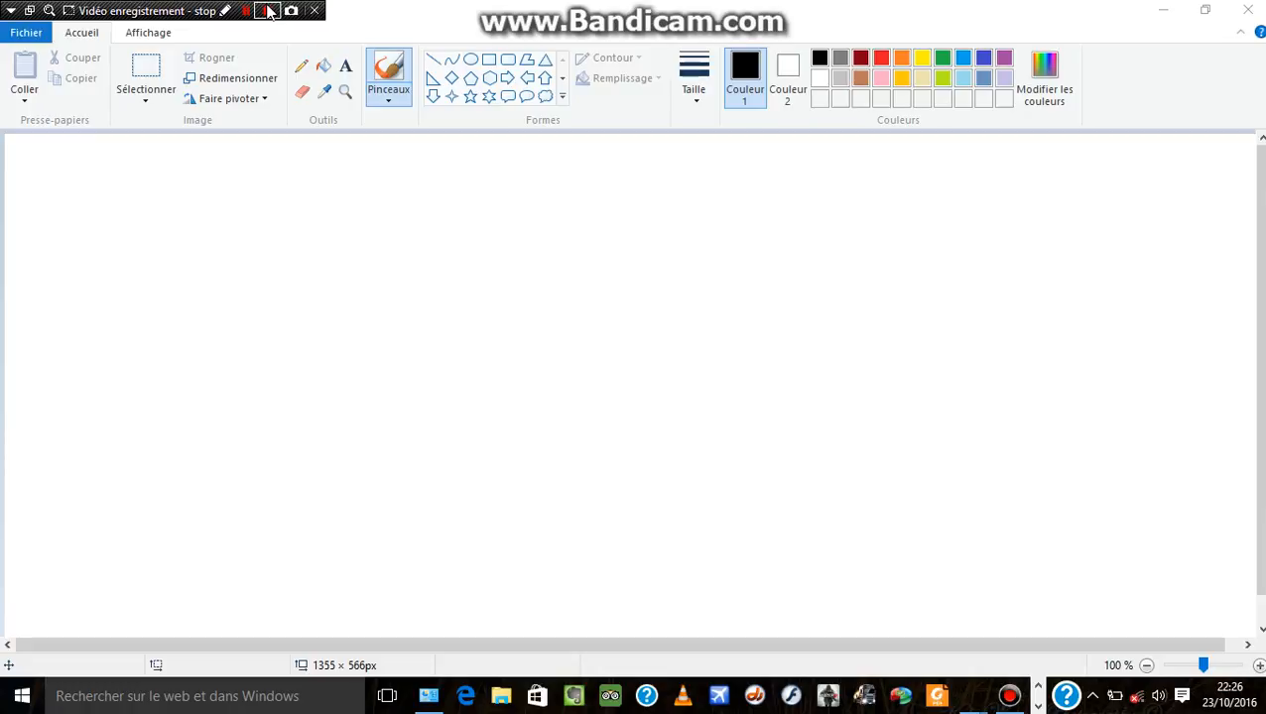
{"action": "left_click", "coordinate": [269, 11]}
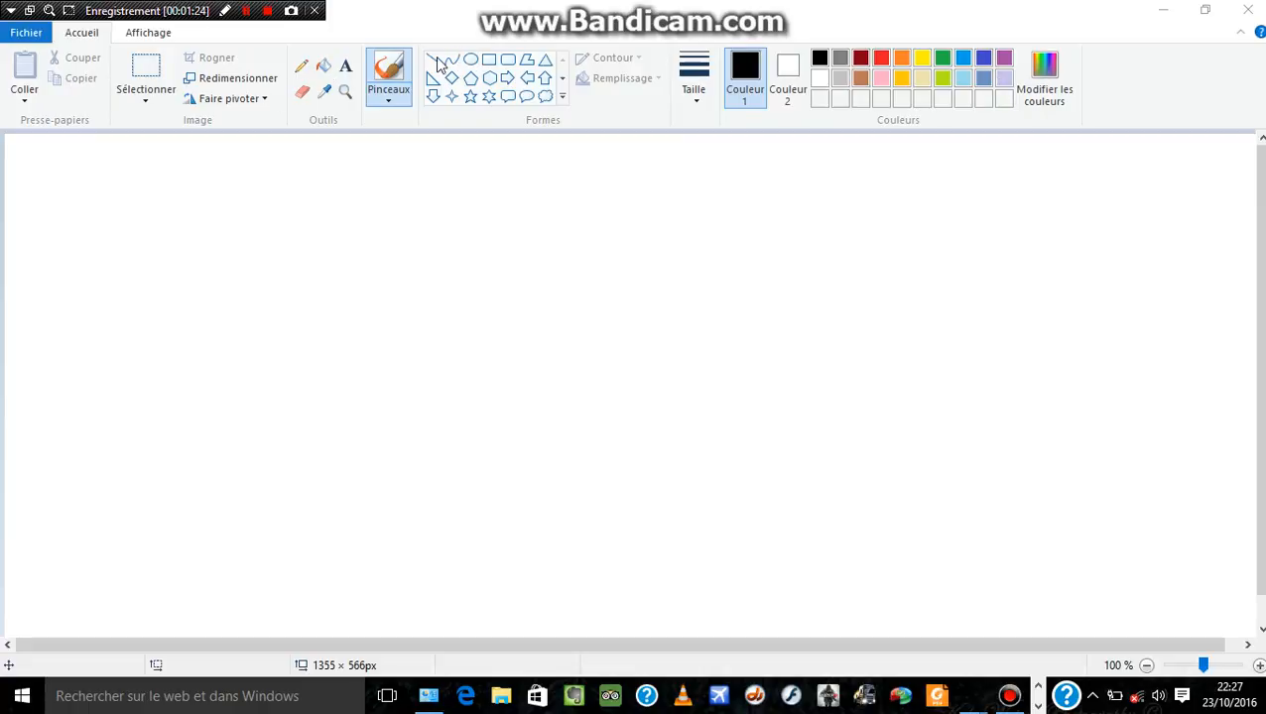
{"action": "left_click", "coordinate": [246, 11]}
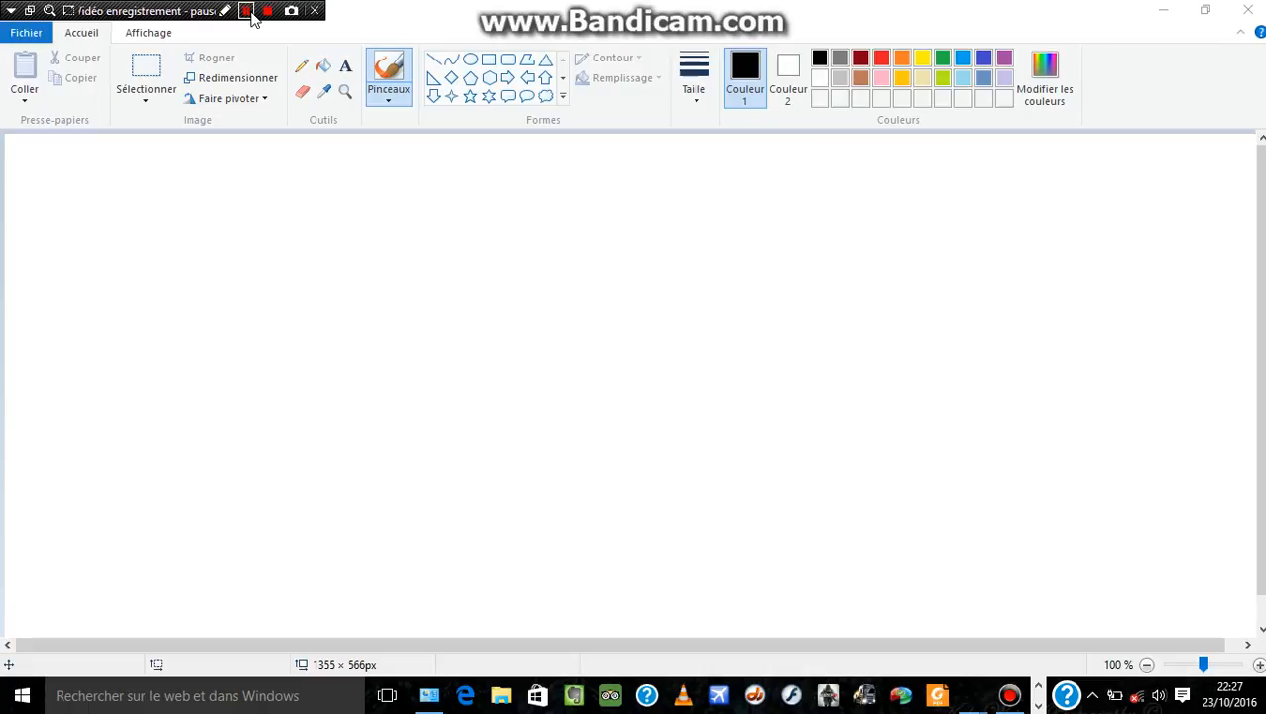
{"action": "left_click", "coordinate": [250, 12]}
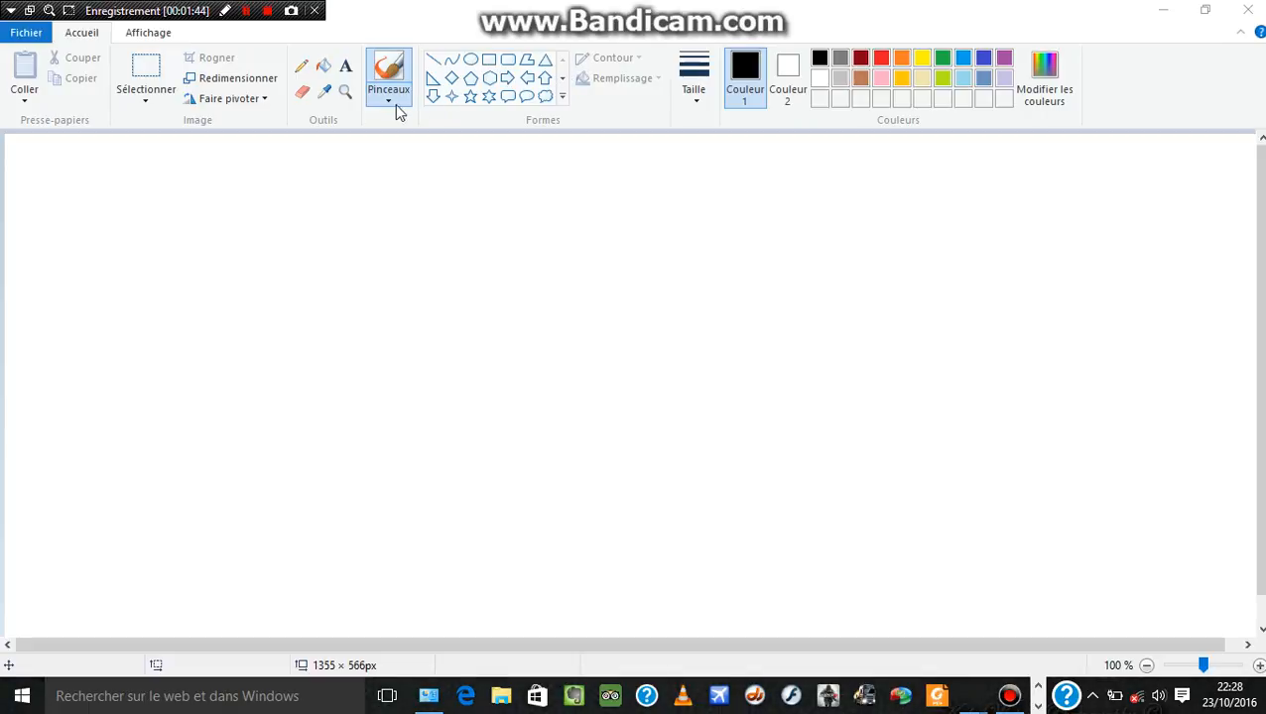
{"action": "left_click", "coordinate": [387, 22]}
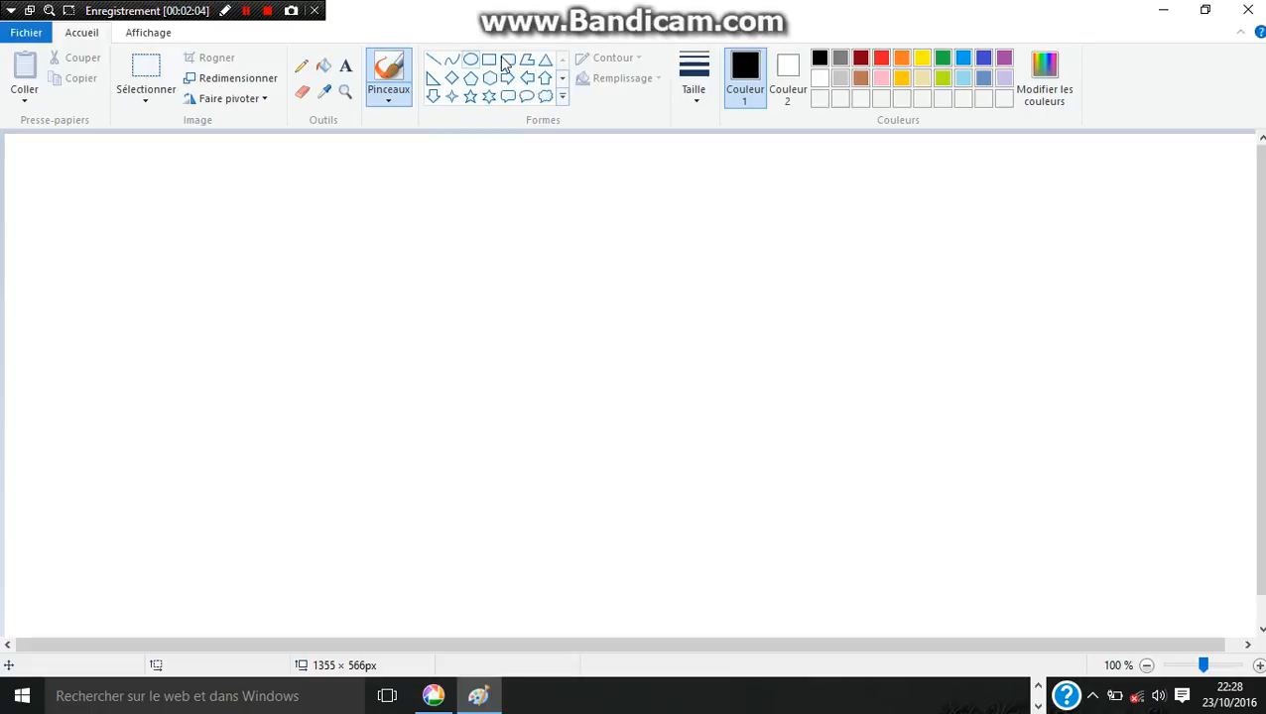
- Draw a black diagonal straight line about 98 × 314 px and give it the thinnest line size
{"action": "left_click", "coordinate": [433, 61]}
{"action": "left_click_drag", "start_coordinate": [421, 231], "coordinate": [511, 523]}
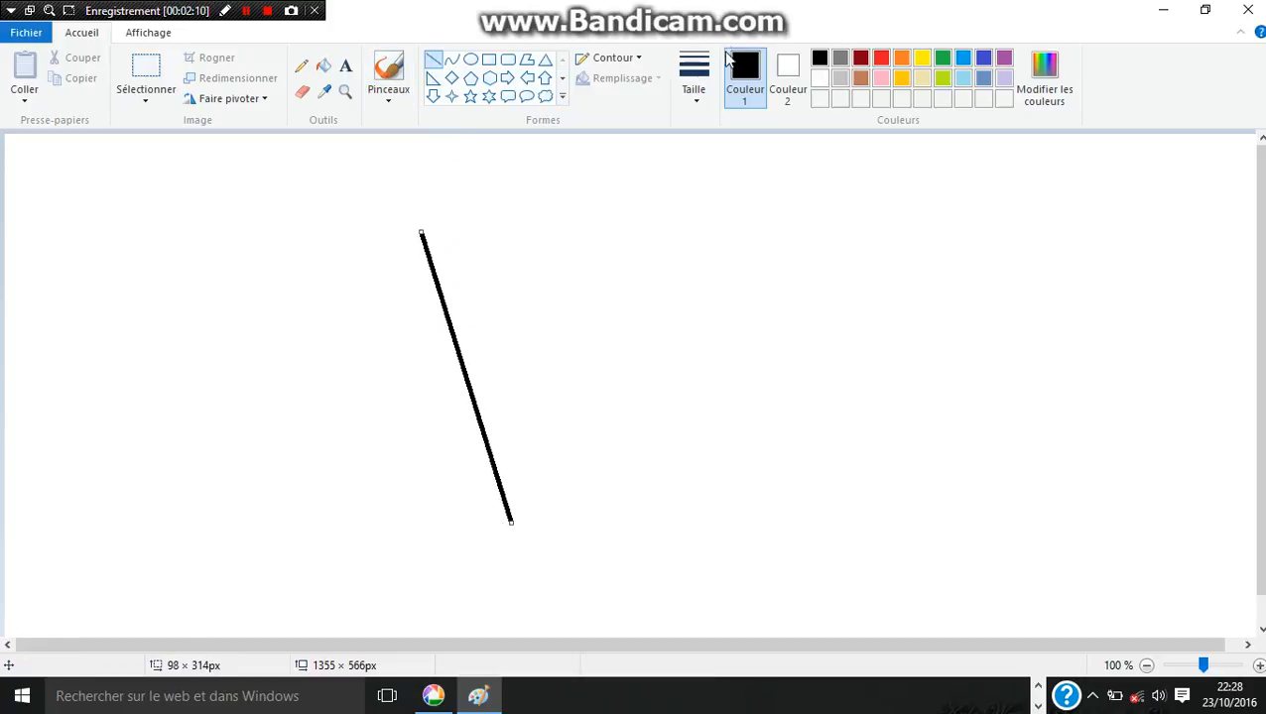
{"action": "left_click", "coordinate": [698, 92]}
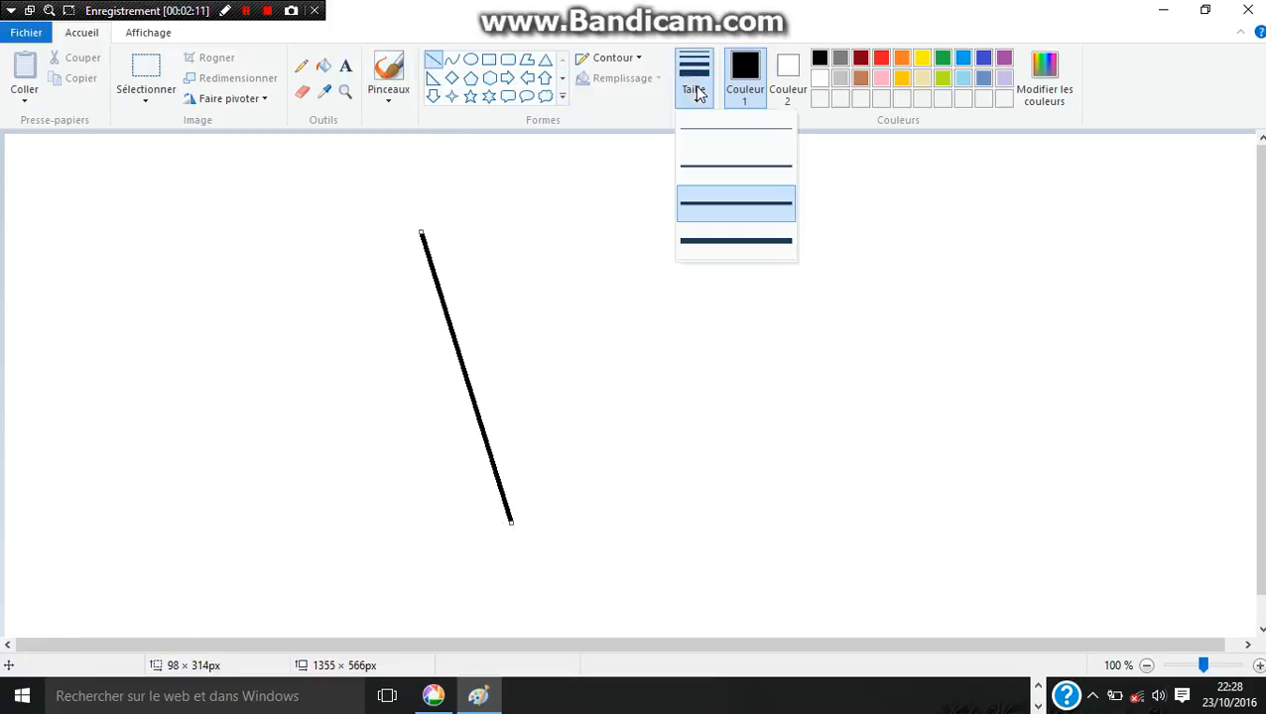
{"action": "left_click", "coordinate": [697, 138]}
{"action": "left_click", "coordinate": [503, 194]}
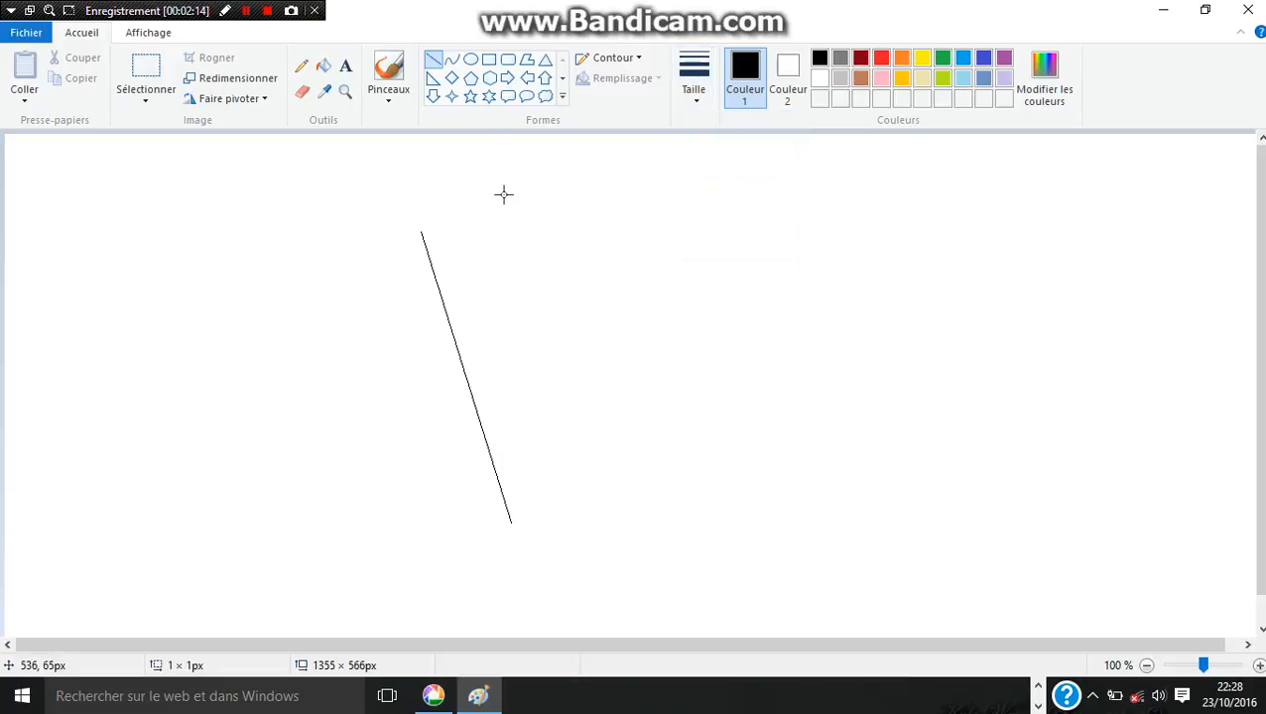
- Draw a curve about 317 × 444 px beside the straight line, bending its middle outward toward the upper right
{"action": "left_click", "coordinate": [452, 59]}
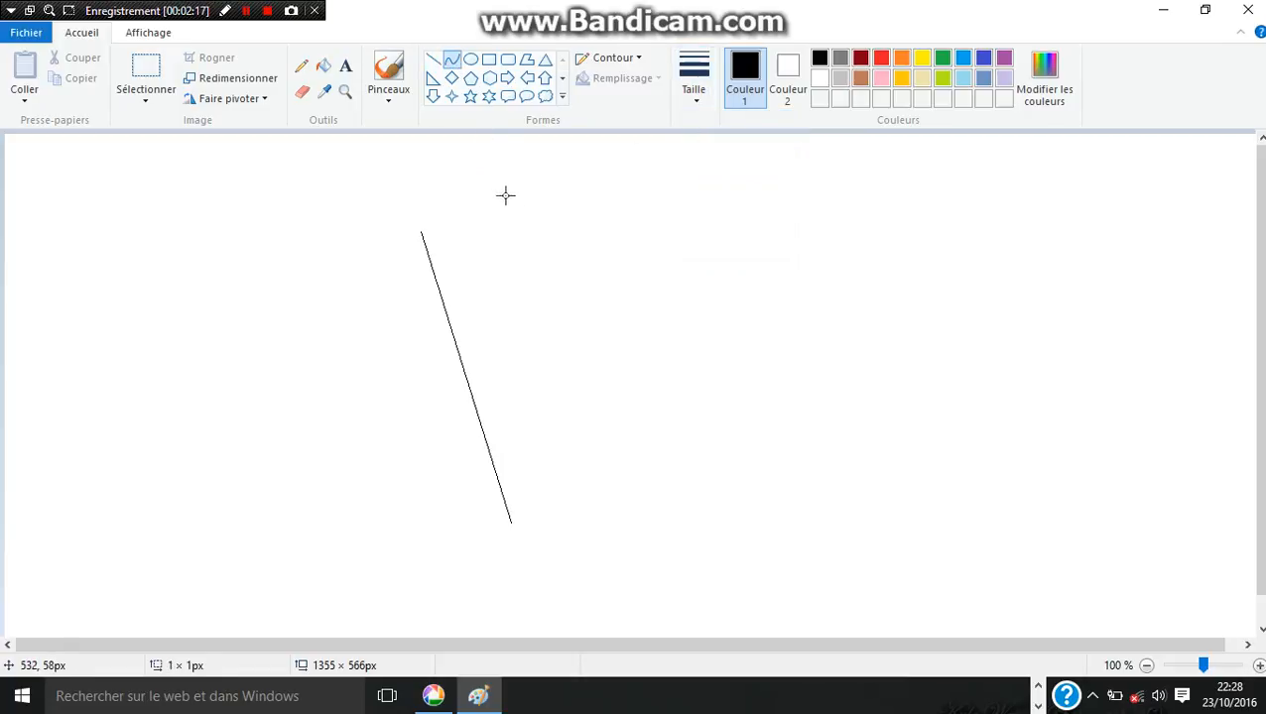
{"action": "left_click_drag", "start_coordinate": [501, 189], "coordinate": [793, 598]}
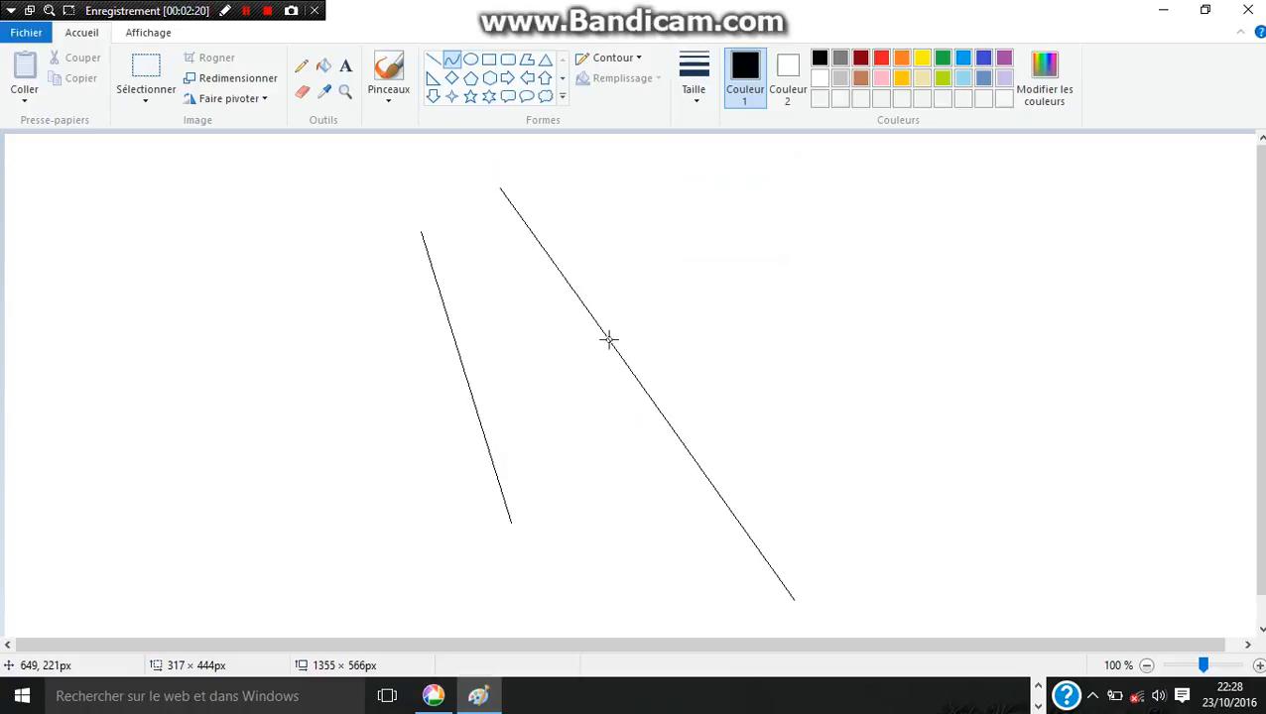
{"action": "left_click_drag", "start_coordinate": [609, 339], "coordinate": [751, 287]}
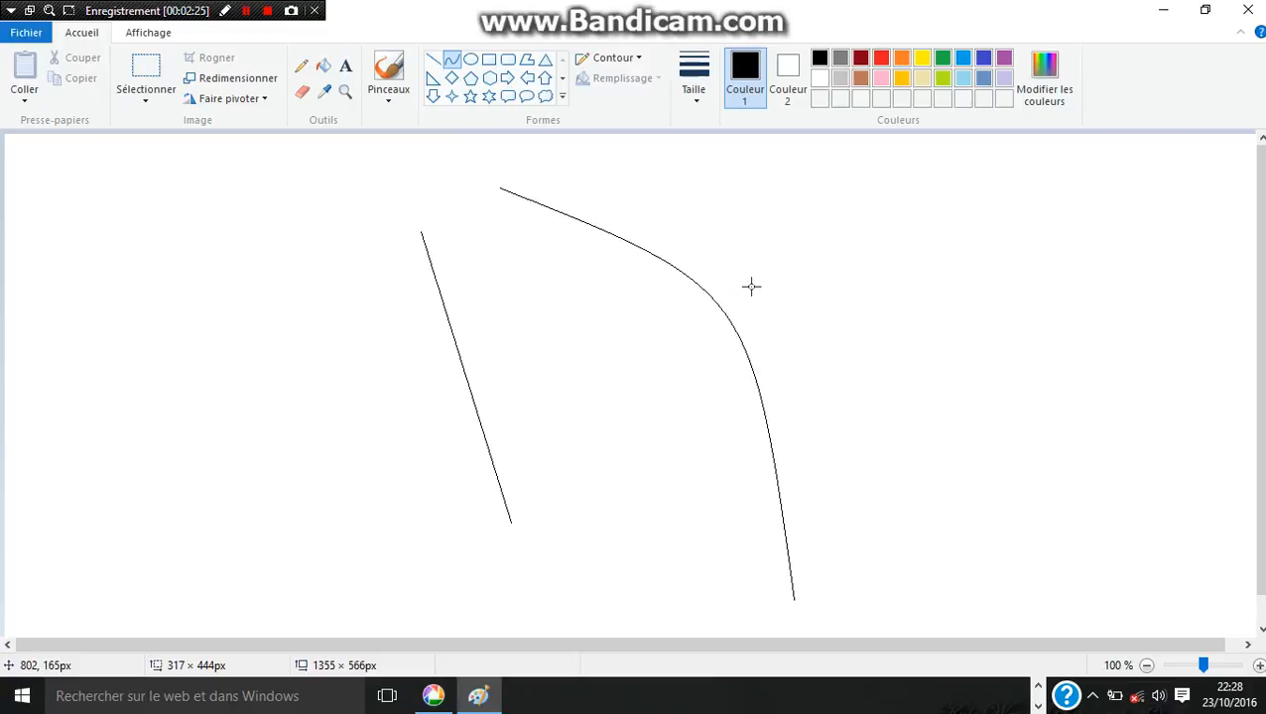
- Draw an ellipse about 257 × 163 px beyond the curve and a rectangle about 226 × 113 px near the canvas's upper-left corner
{"action": "left_click", "coordinate": [472, 61]}
{"action": "left_click_drag", "start_coordinate": [882, 239], "coordinate": [1119, 389]}
{"action": "left_click", "coordinate": [489, 59]}
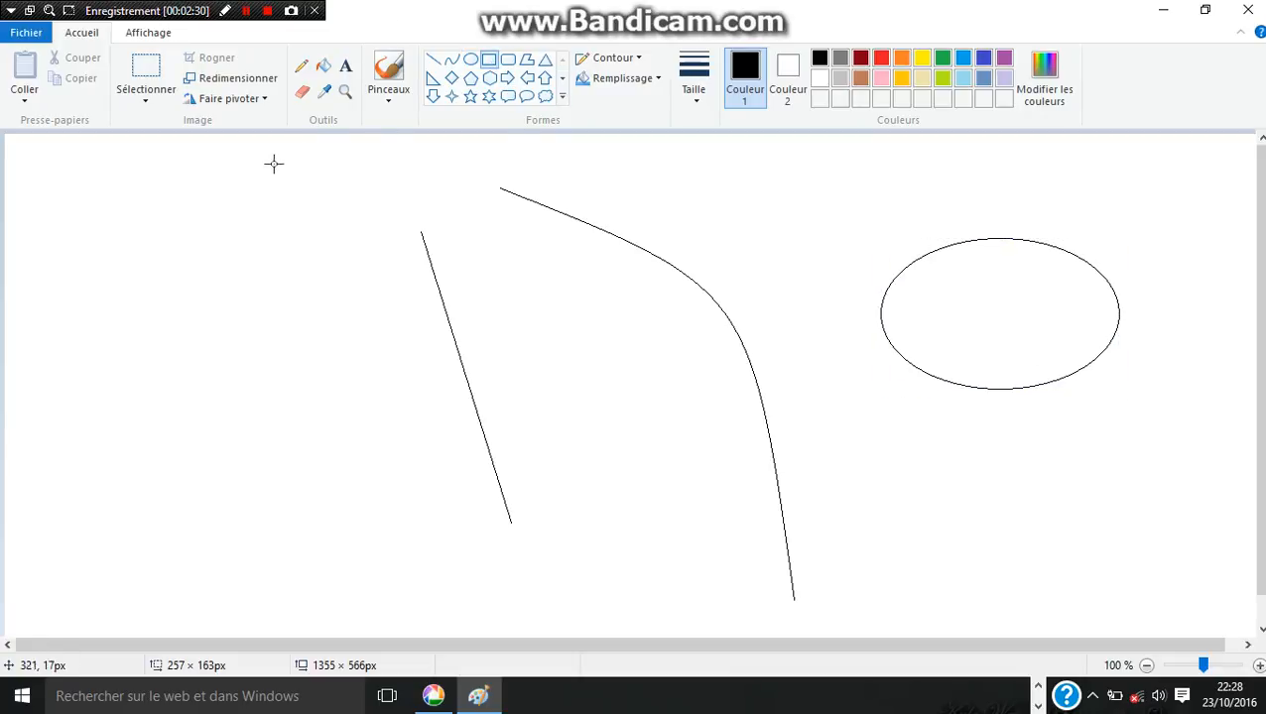
{"action": "left_click_drag", "start_coordinate": [182, 171], "coordinate": [393, 275]}
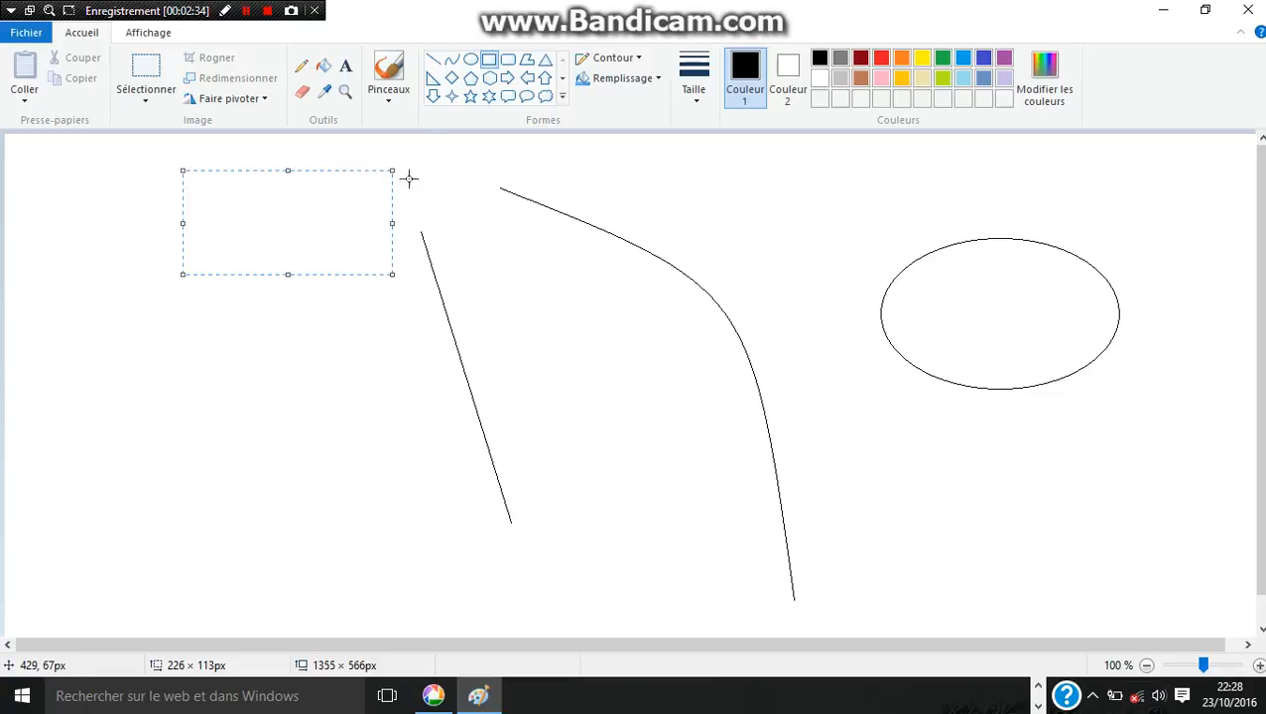
- Draw a right triangle about 63 × 125 px below the rectangle and a diamond about 164 × 243 px between the line and the curve
{"action": "left_click", "coordinate": [433, 77]}
{"action": "left_click_drag", "start_coordinate": [266, 387], "coordinate": [325, 502]}
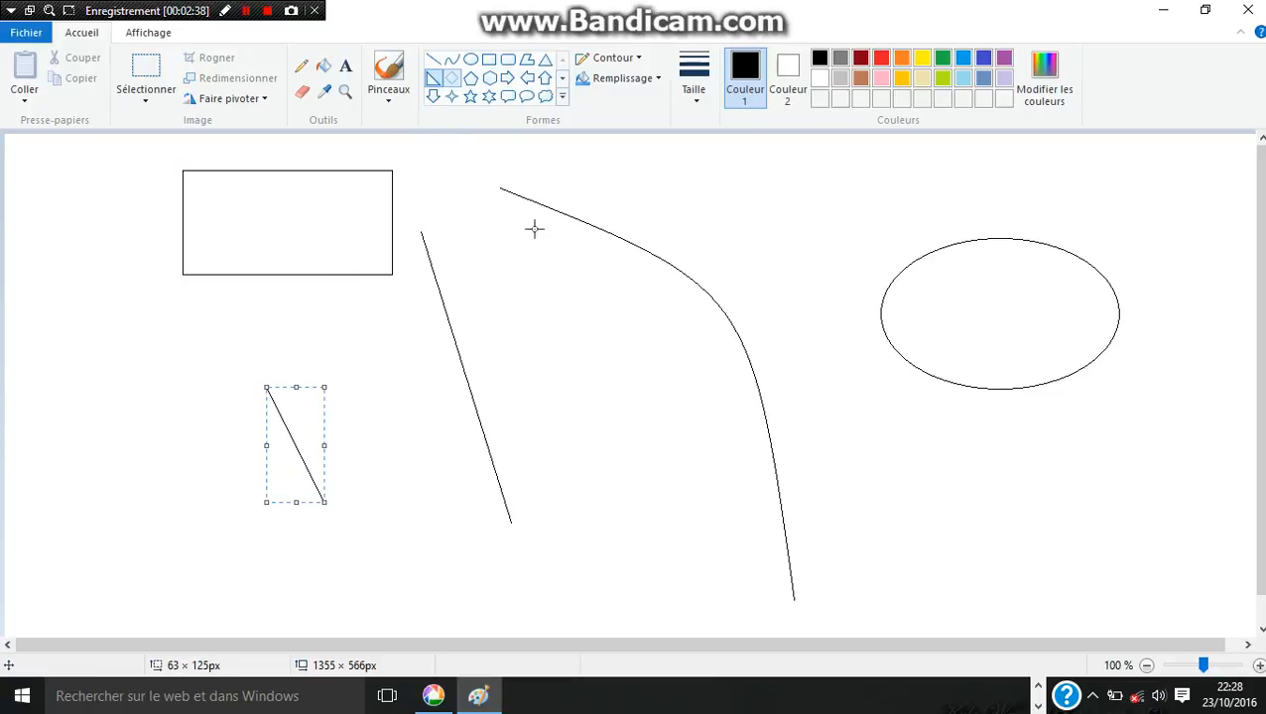
{"action": "left_click", "coordinate": [451, 77]}
{"action": "left_click_drag", "start_coordinate": [548, 332], "coordinate": [700, 557]}
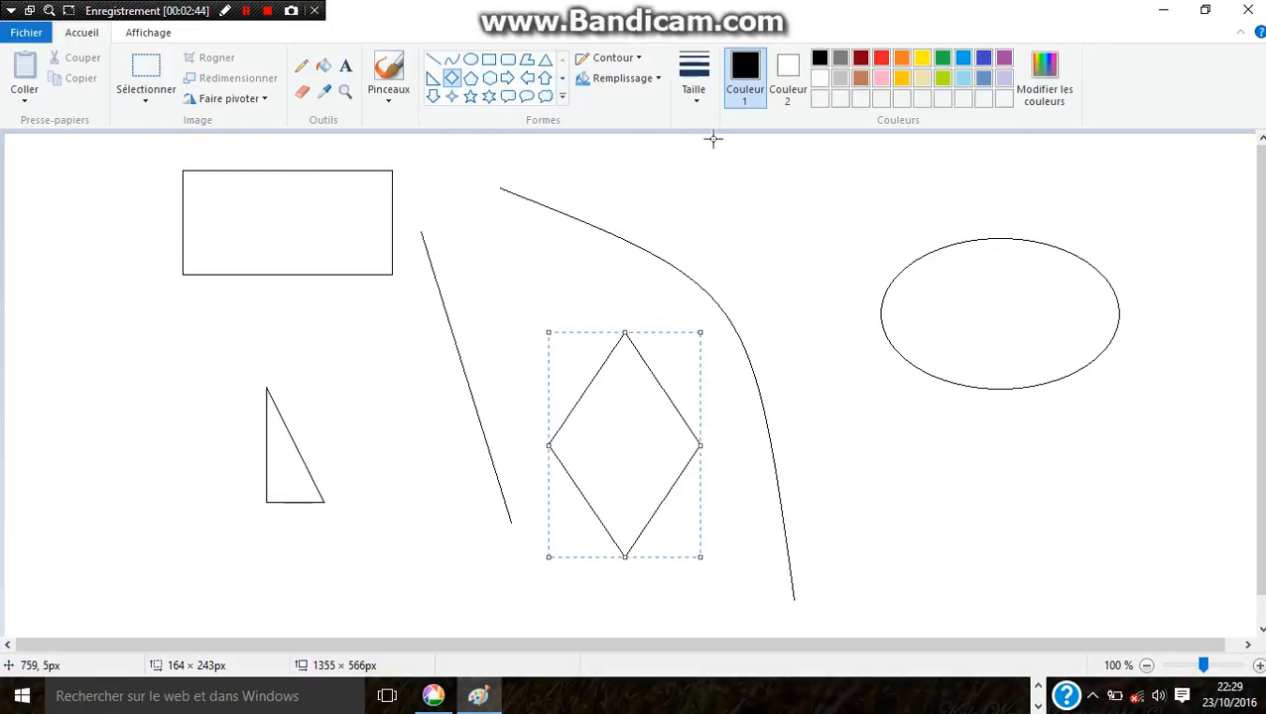
- Set Color 1 to dark red, try it as a fill on the canvas background, and undo the fill
{"action": "left_click", "coordinate": [324, 66]}
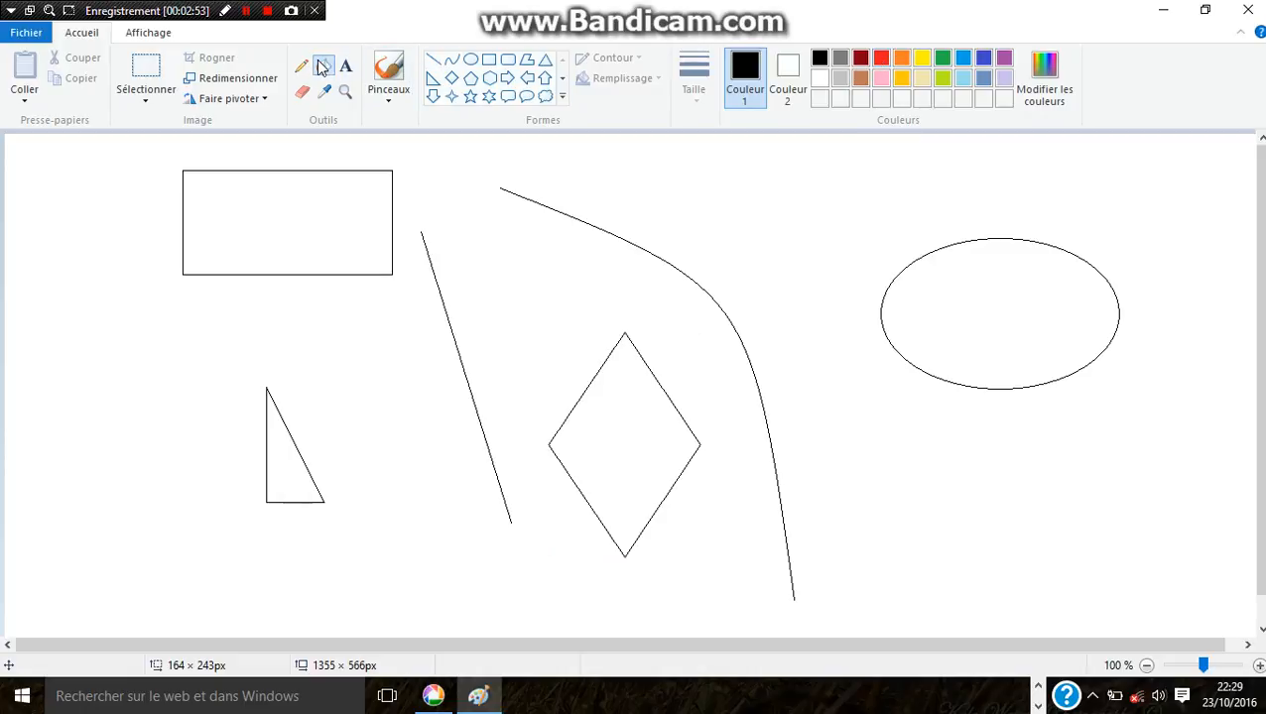
{"action": "left_click", "coordinate": [860, 59]}
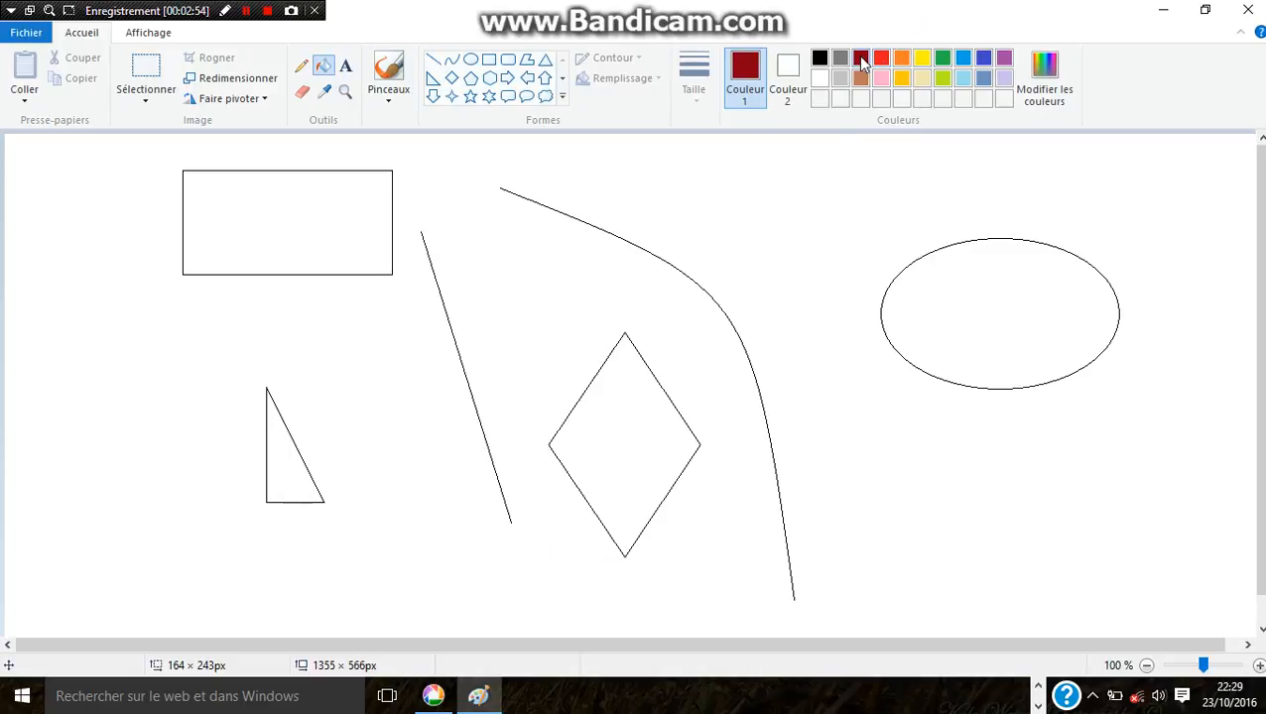
{"action": "left_click", "coordinate": [730, 241]}
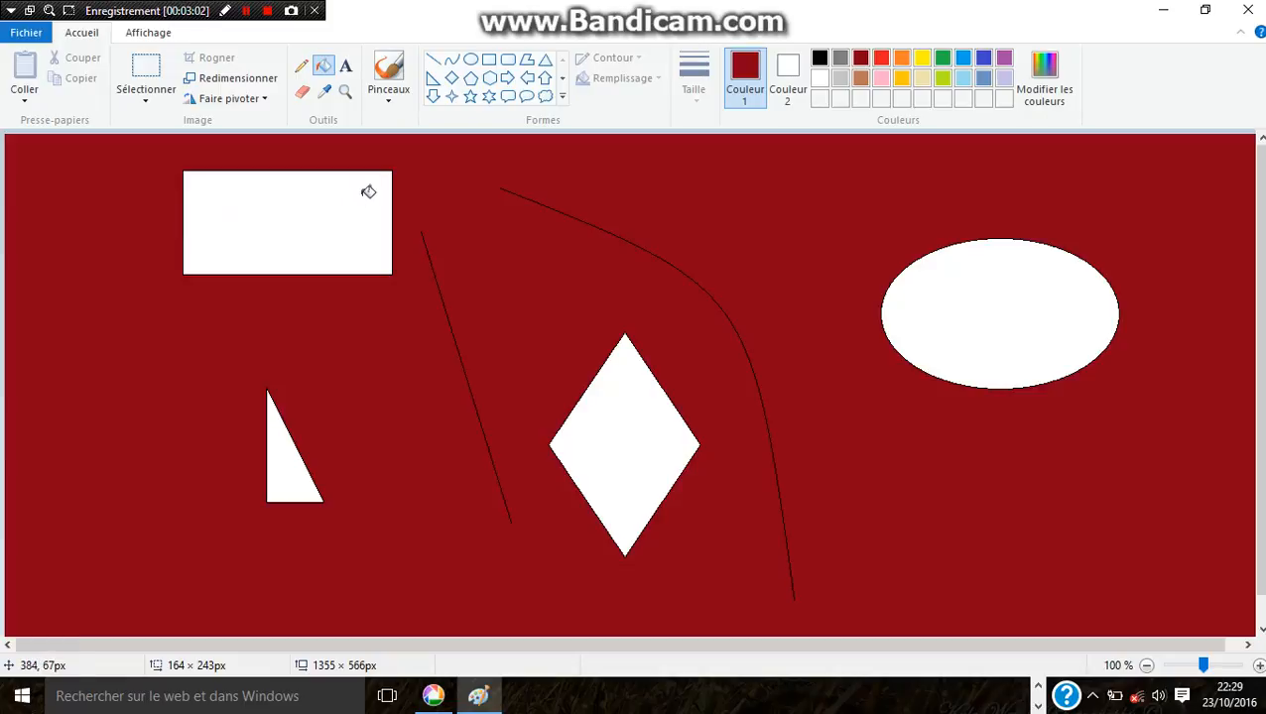
{"action": "key", "text": "ctrl+z"}
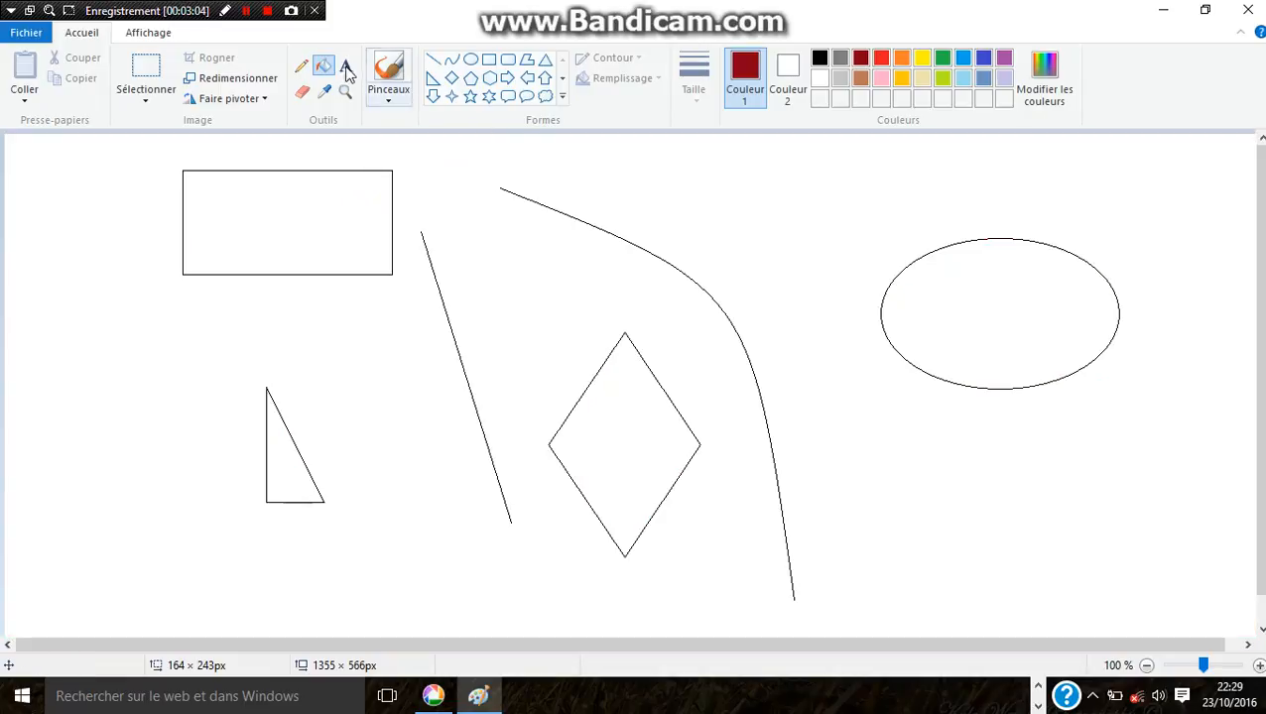
- Try the eraser by rubbing out parts of the rectangle's outline and of the straight diagonal line
{"action": "left_click", "coordinate": [303, 100]}
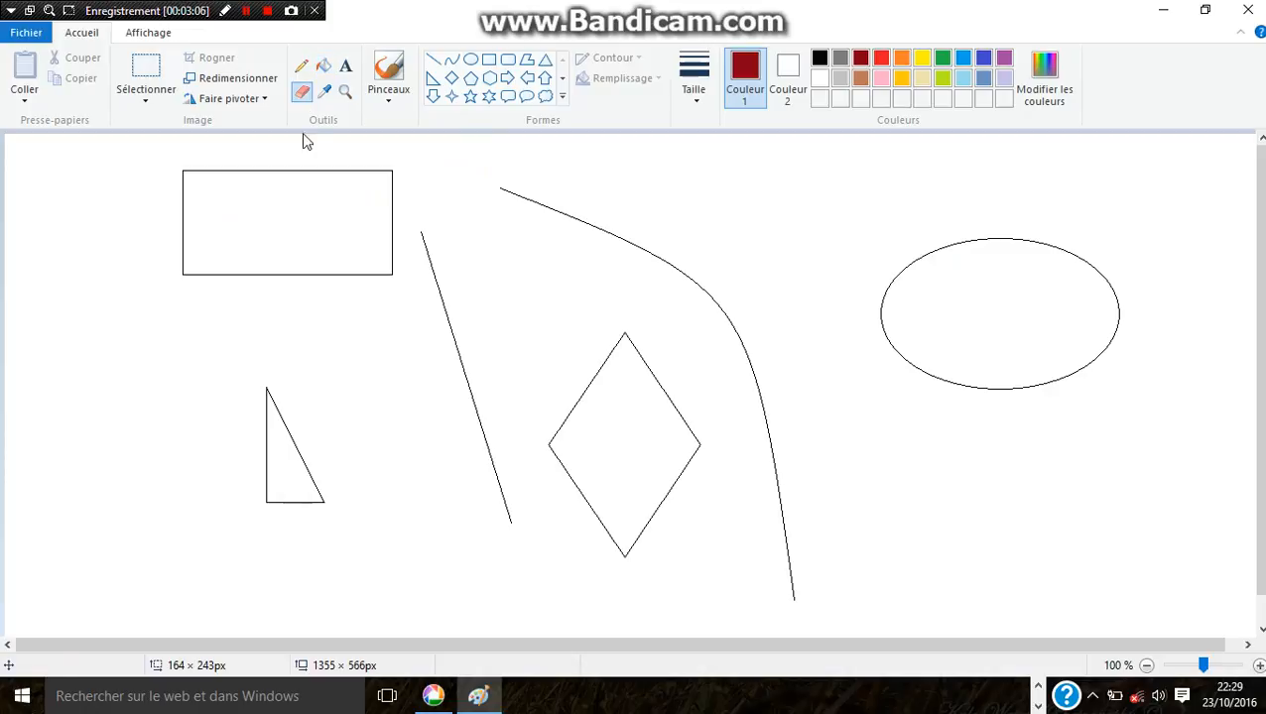
{"action": "left_click_drag", "start_coordinate": [291, 170], "coordinate": [349, 171]}
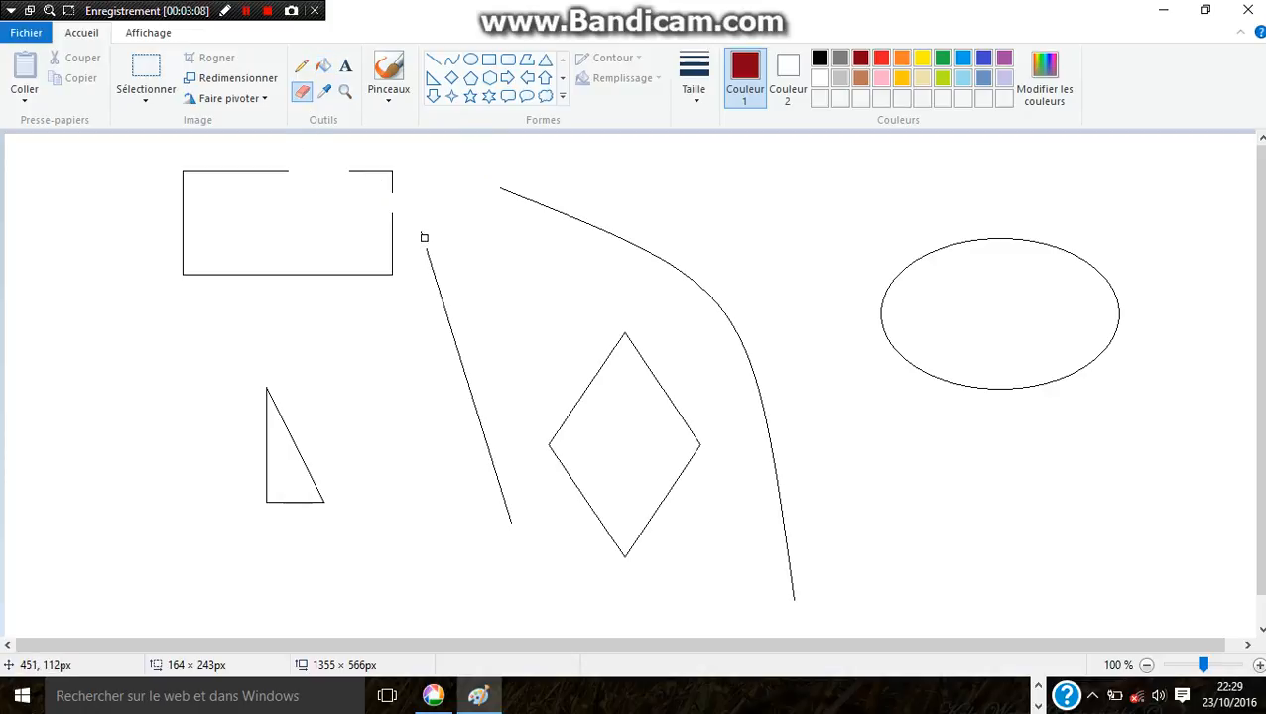
{"action": "left_click_drag", "start_coordinate": [424, 235], "coordinate": [428, 254]}
{"action": "left_click_drag", "start_coordinate": [454, 339], "coordinate": [480, 428]}
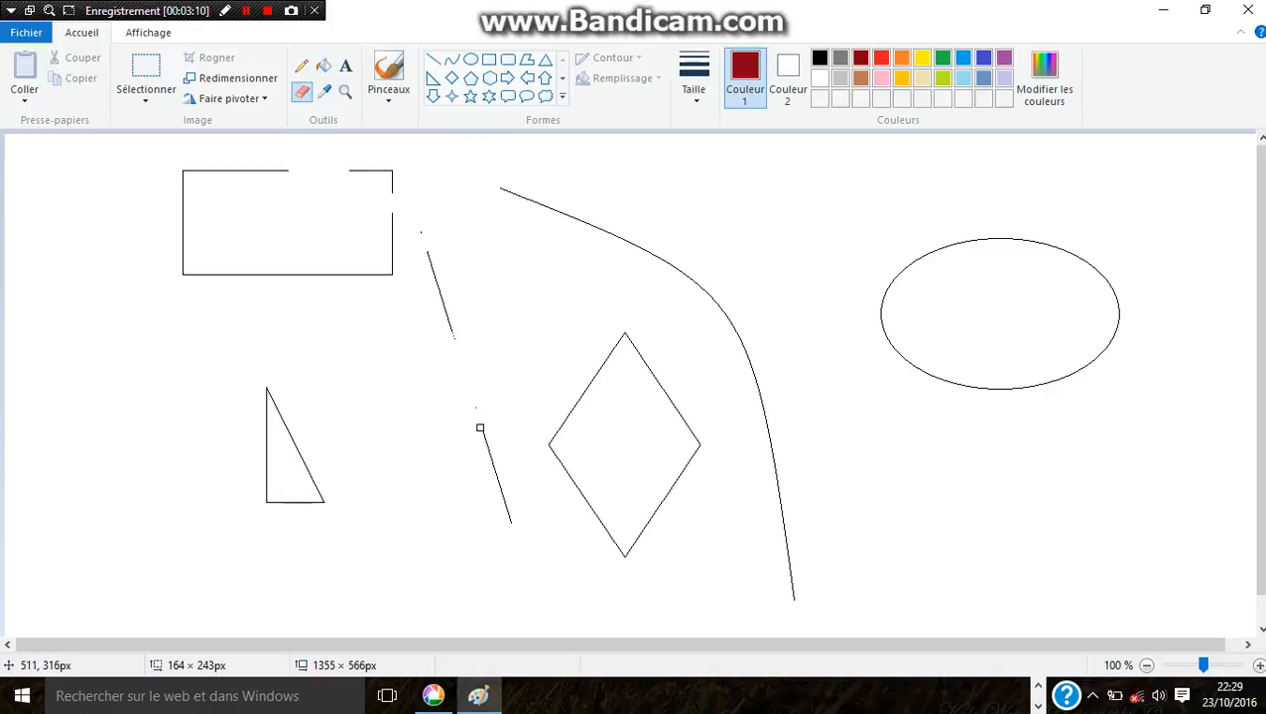
- Magnify the rectangle to 200%, try a dark red pencil stroke inside it, and undo the stroke
{"action": "left_click", "coordinate": [345, 92]}
{"action": "left_click", "coordinate": [396, 217]}
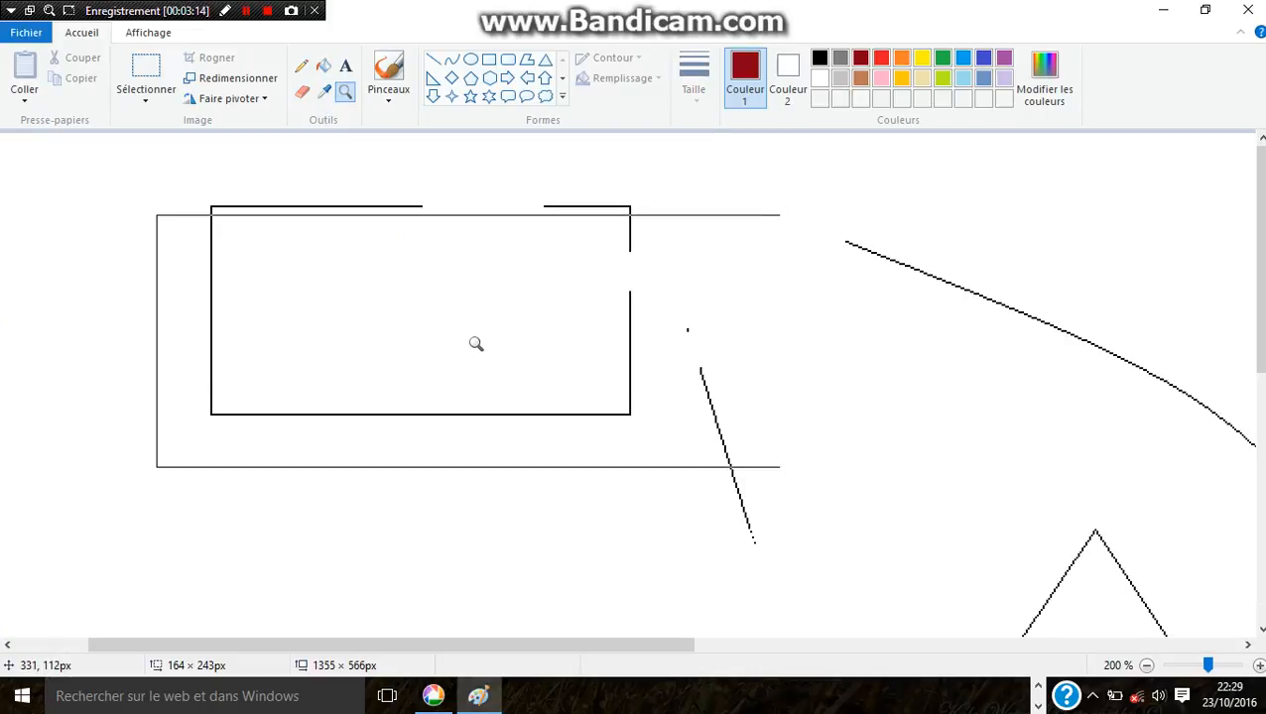
{"action": "left_click", "coordinate": [301, 65]}
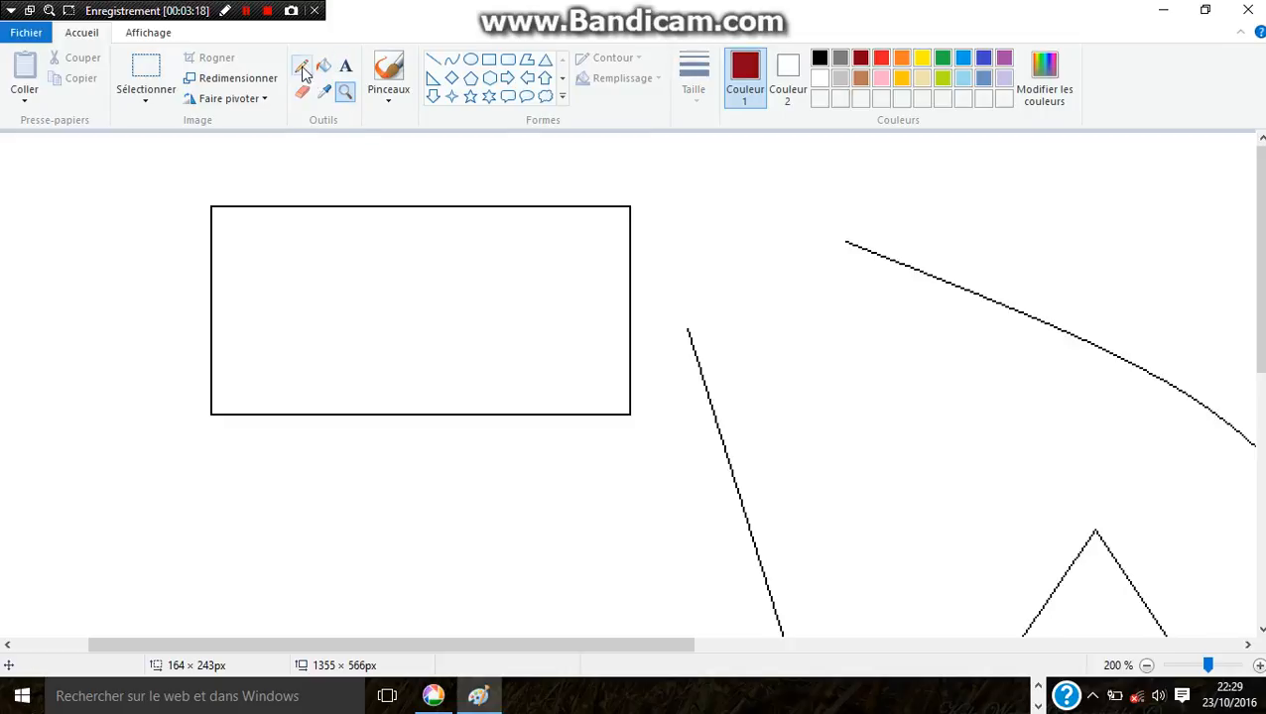
{"action": "mouse_move", "coordinate": [316, 215]}
{"action": "left_mouse_down"}
{"action": "mouse_move", "coordinate": [394, 354]}
{"action": "mouse_move", "coordinate": [478, 407]}
{"action": "mouse_move", "coordinate": [562, 299]}
{"action": "mouse_move", "coordinate": [617, 266]}
{"action": "left_mouse_up"}
{"action": "key", "text": "ctrl+z"}
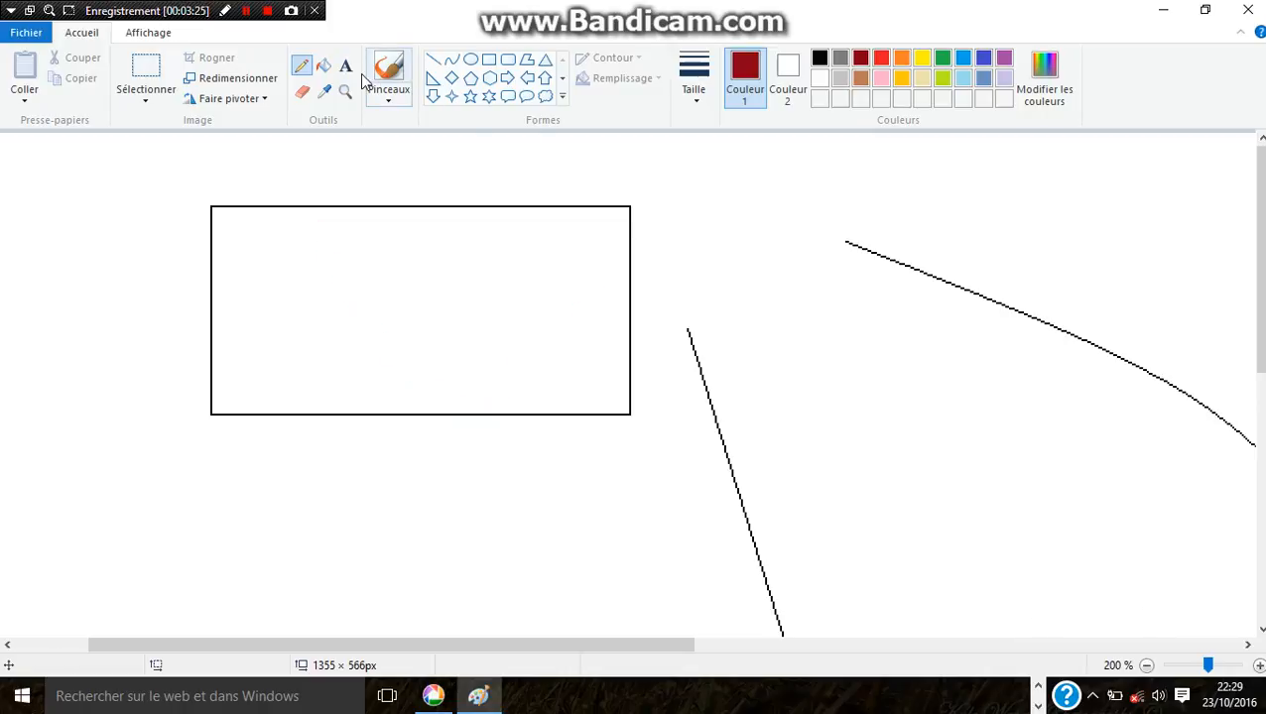
- Paint several freehand dark red strokes inside the rectangle with the standard brush
{"action": "left_click", "coordinate": [397, 104]}
{"action": "left_click", "coordinate": [387, 127]}
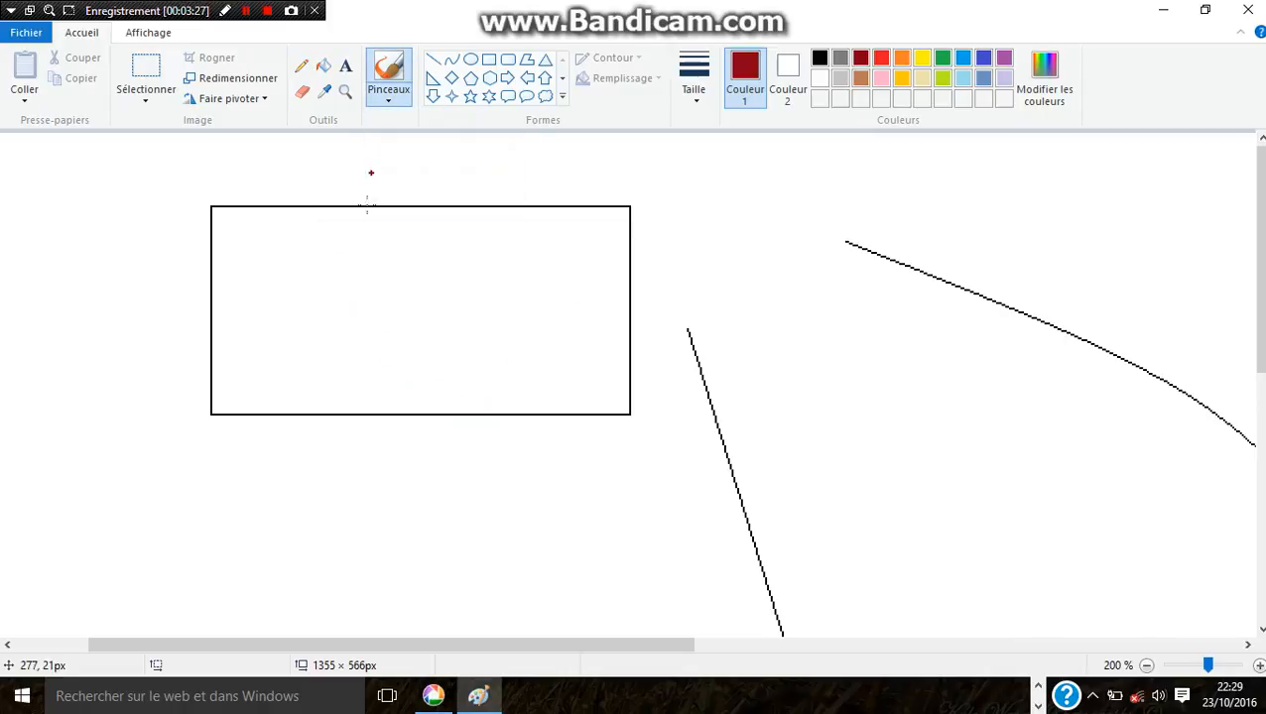
{"action": "left_click_drag", "start_coordinate": [371, 254], "coordinate": [408, 295]}
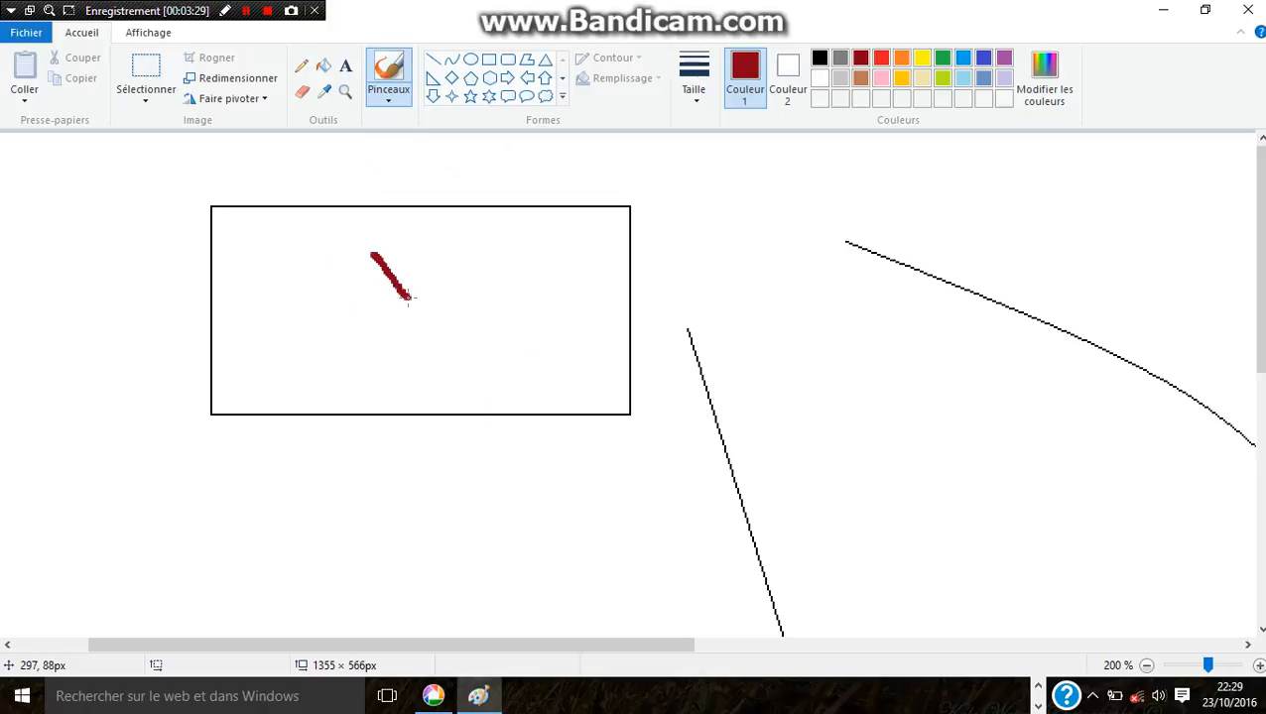
{"action": "left_click_drag", "start_coordinate": [409, 300], "coordinate": [425, 333]}
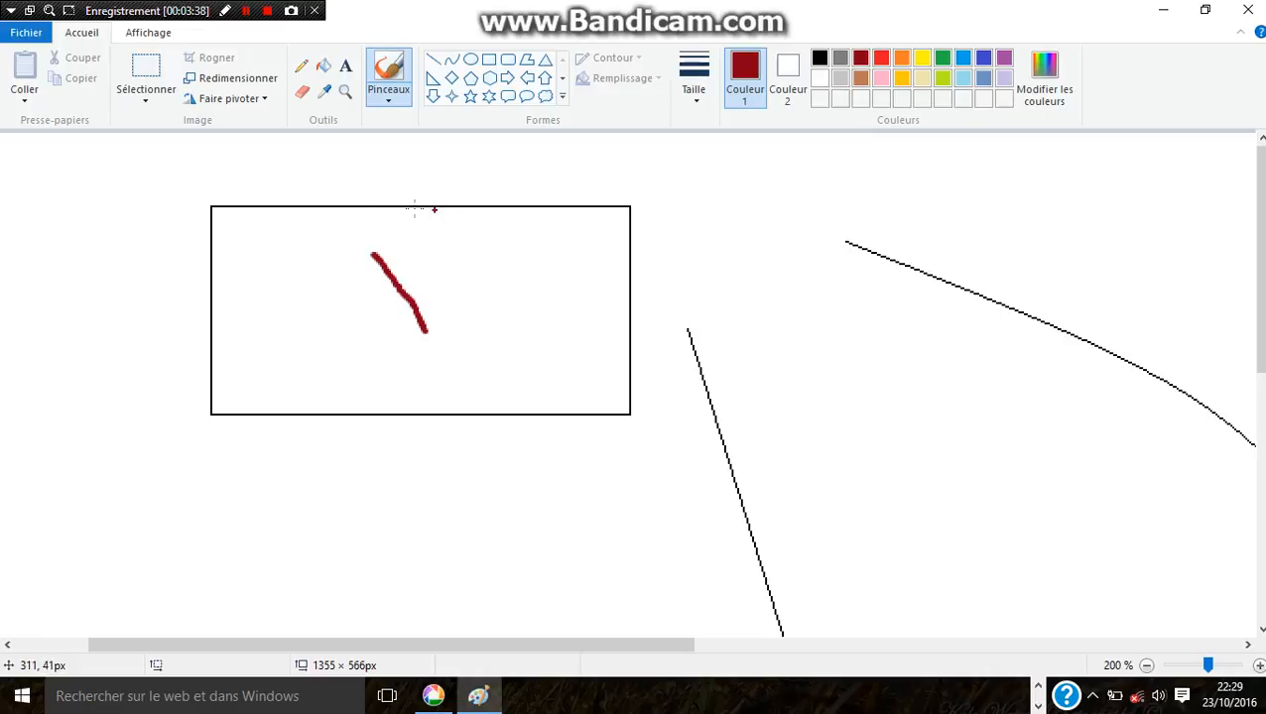
{"action": "mouse_move", "coordinate": [271, 245]}
{"action": "left_mouse_down"}
{"action": "mouse_move", "coordinate": [271, 377]}
{"action": "mouse_move", "coordinate": [325, 344]}
{"action": "mouse_move", "coordinate": [405, 337]}
{"action": "mouse_move", "coordinate": [470, 315]}
{"action": "left_mouse_up"}
{"action": "mouse_move", "coordinate": [488, 256]}
{"action": "left_mouse_down"}
{"action": "mouse_move", "coordinate": [562, 362]}
{"action": "mouse_move", "coordinate": [376, 380]}
{"action": "left_mouse_up"}
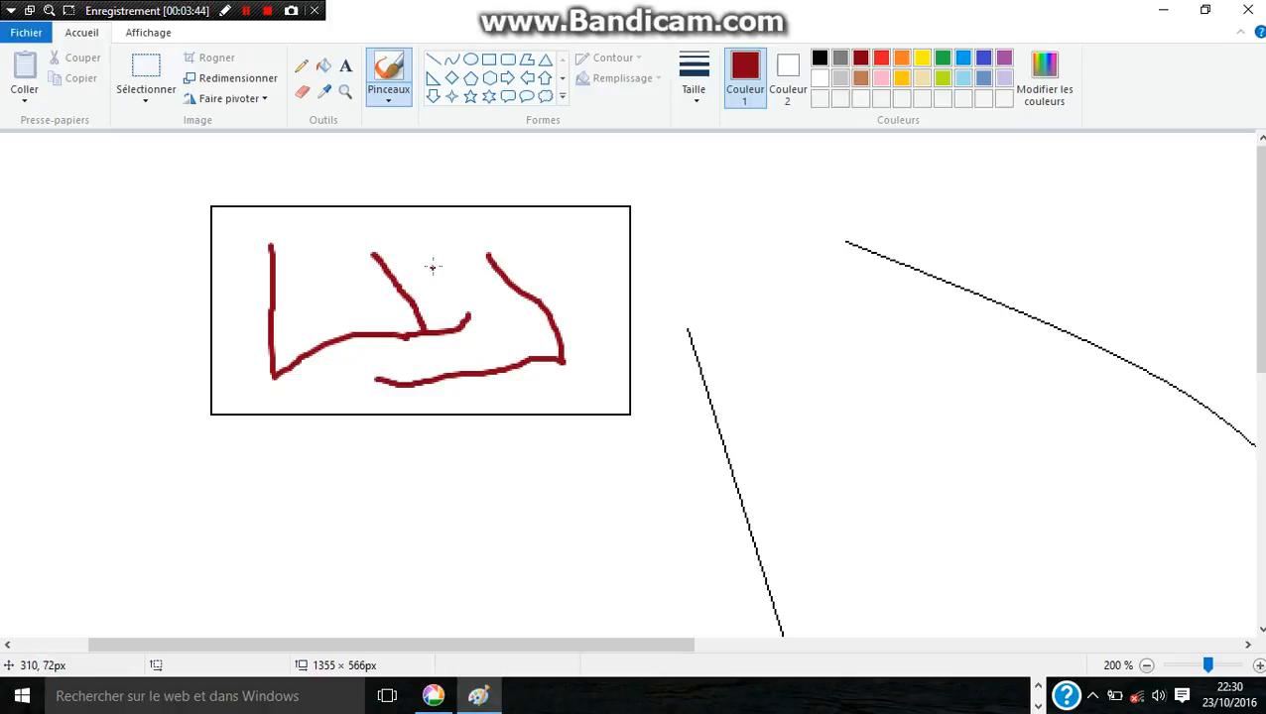
{"action": "mouse_move", "coordinate": [434, 266]}
{"action": "left_mouse_down"}
{"action": "mouse_move", "coordinate": [454, 319]}
{"action": "mouse_move", "coordinate": [478, 260]}
{"action": "left_mouse_up"}
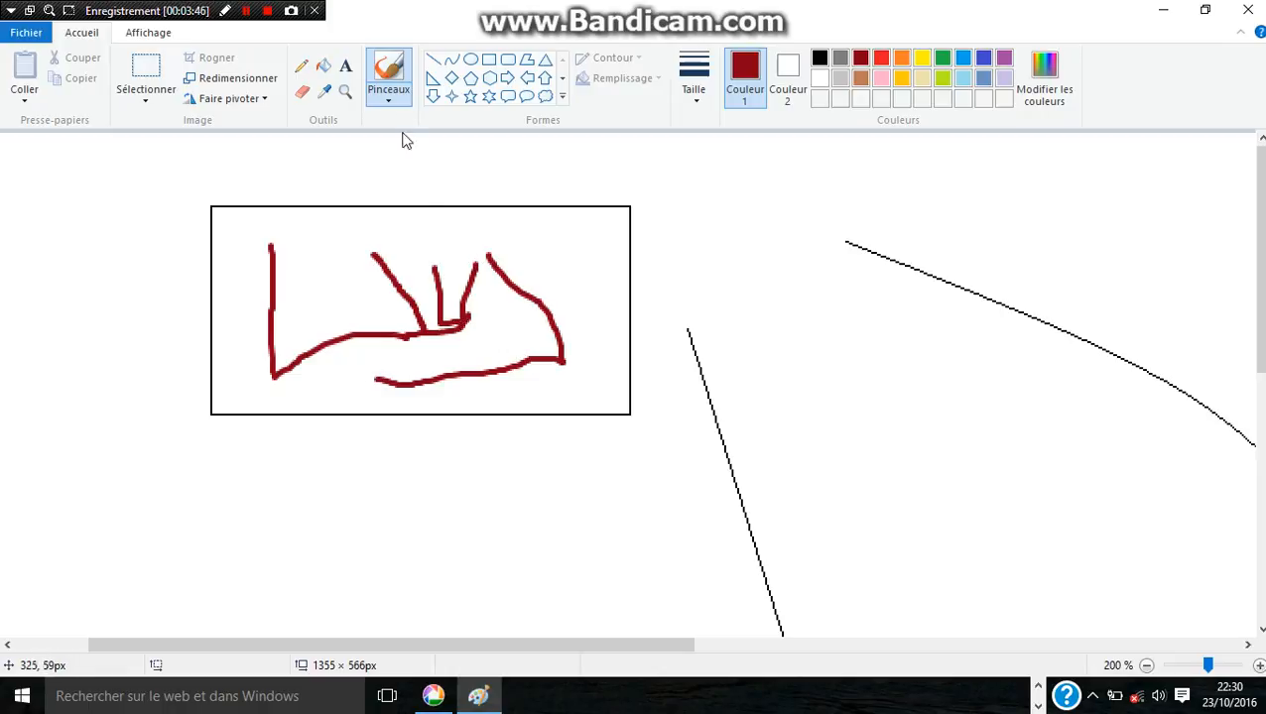
- Try filling the rectangle around the brush strokes with dark red, and undo the fill
{"action": "left_click", "coordinate": [325, 66]}
{"action": "left_click", "coordinate": [352, 274]}
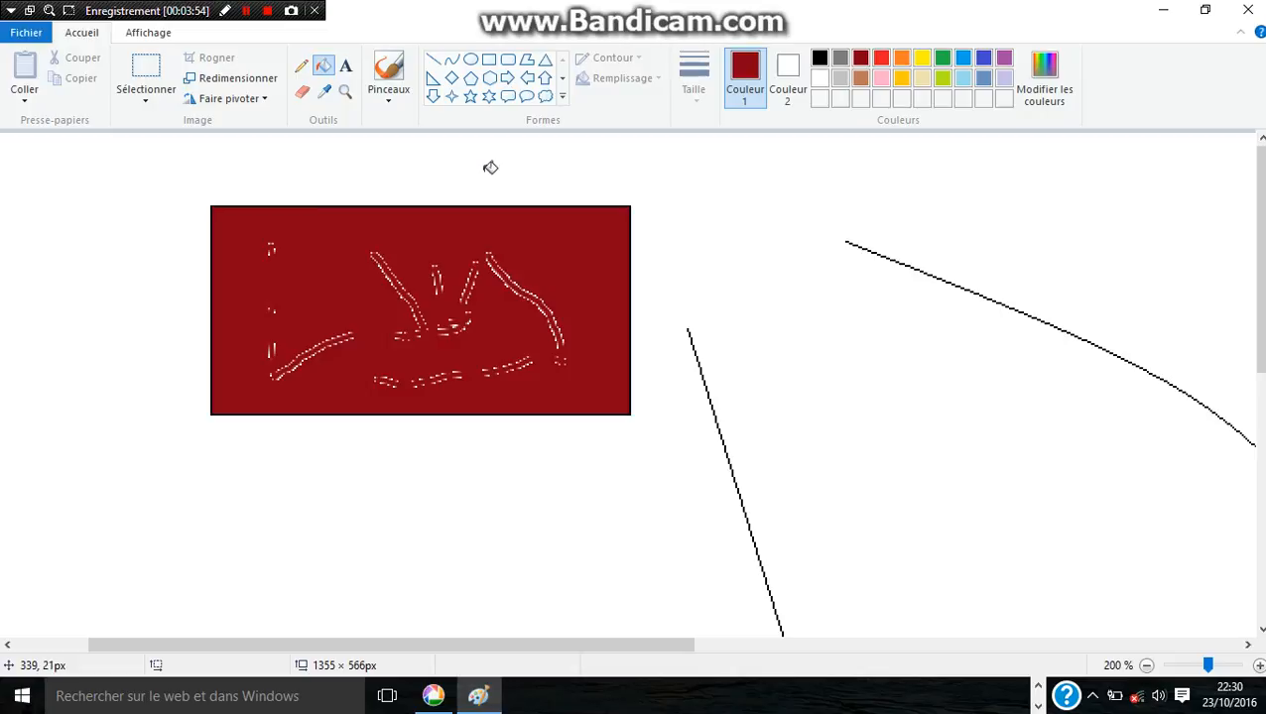
{"action": "key", "text": "ctrl+z"}
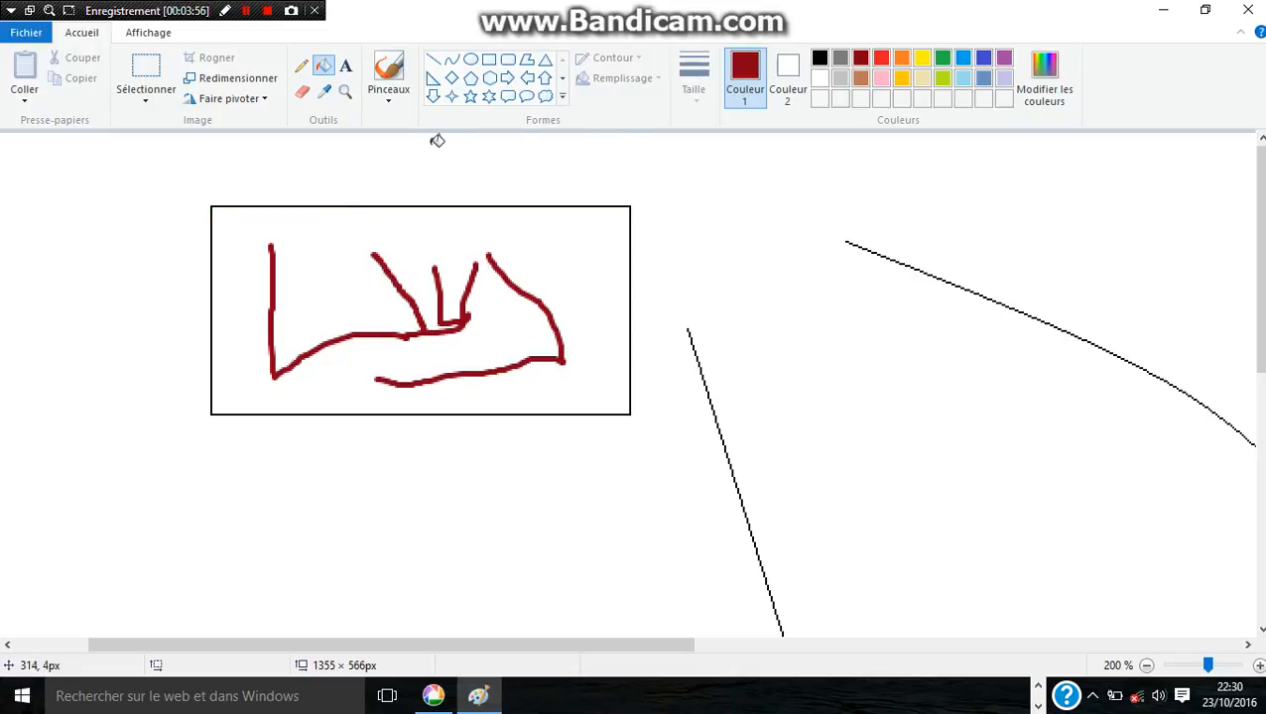
{"action": "left_click", "coordinate": [562, 96]}
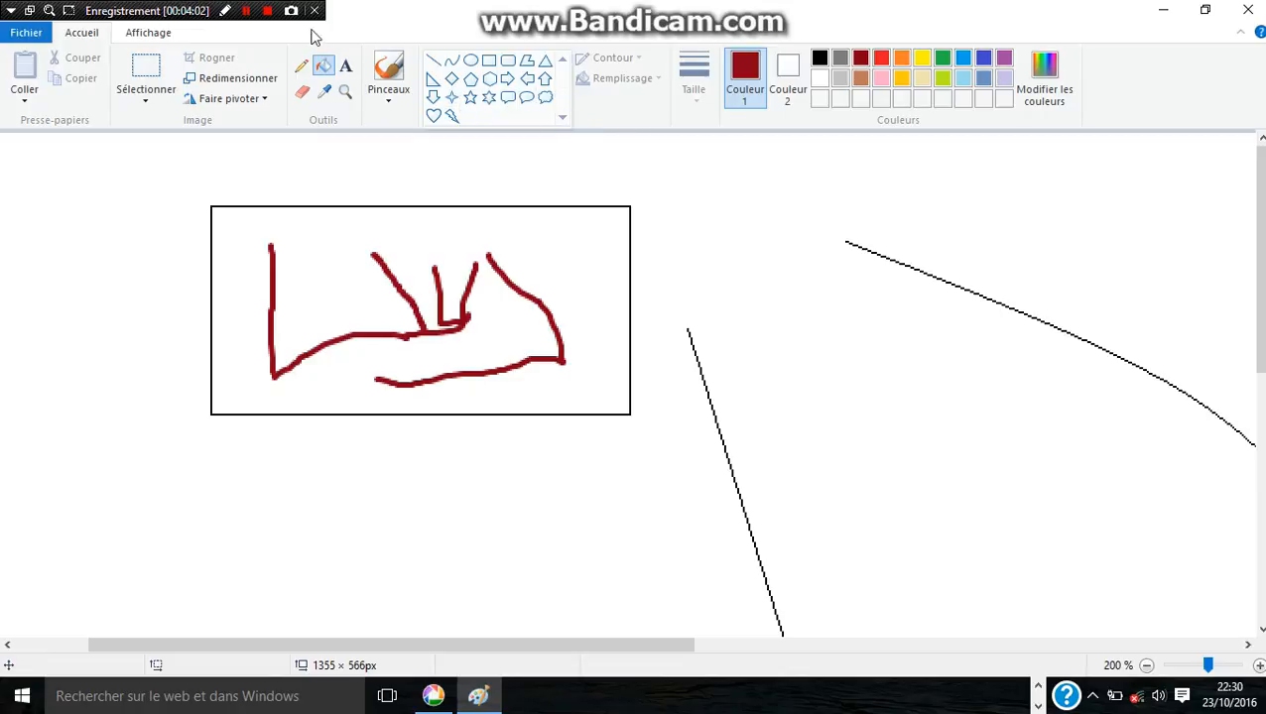
{"action": "left_click", "coordinate": [246, 10]}
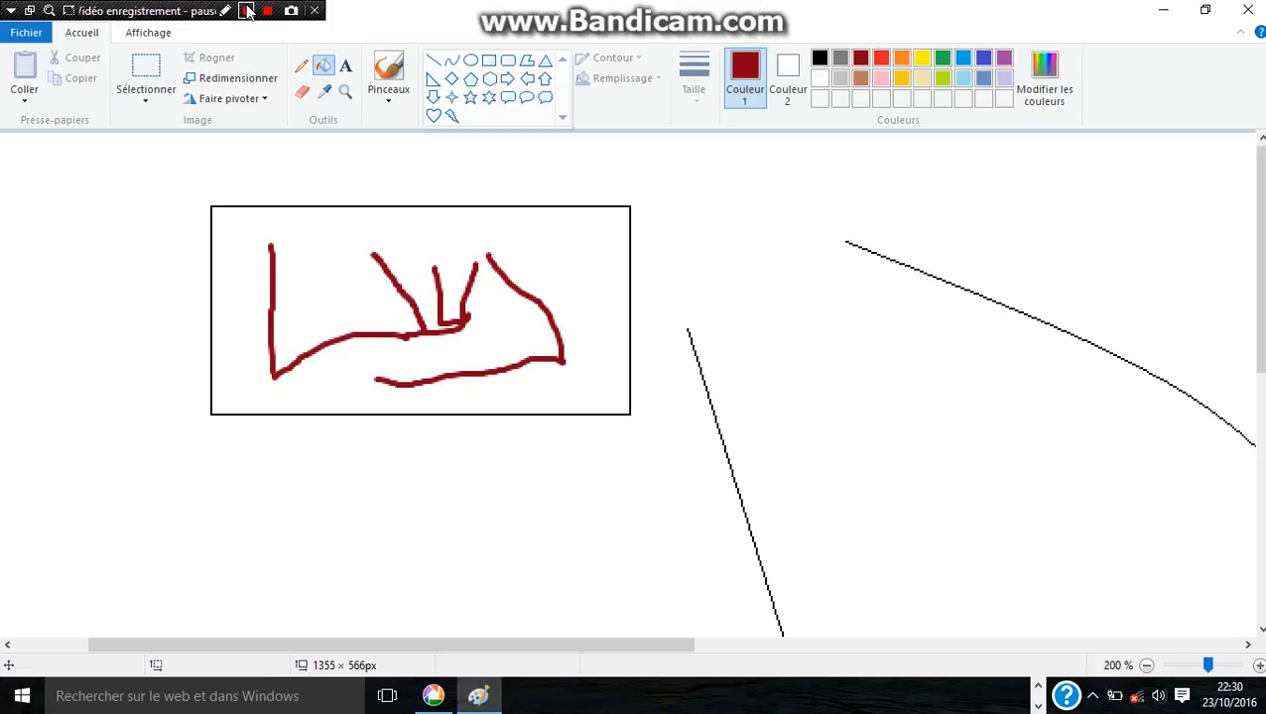
{"action": "left_click", "coordinate": [246, 10]}
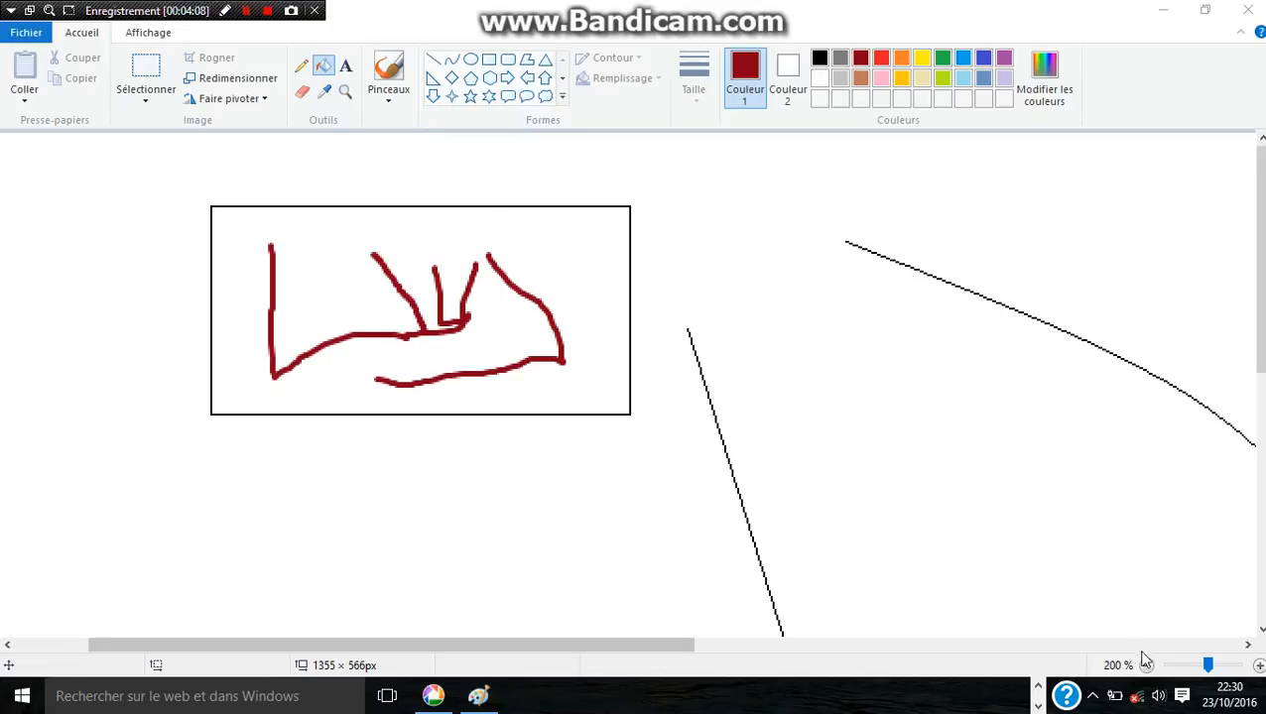
{"action": "left_click", "coordinate": [1209, 667]}
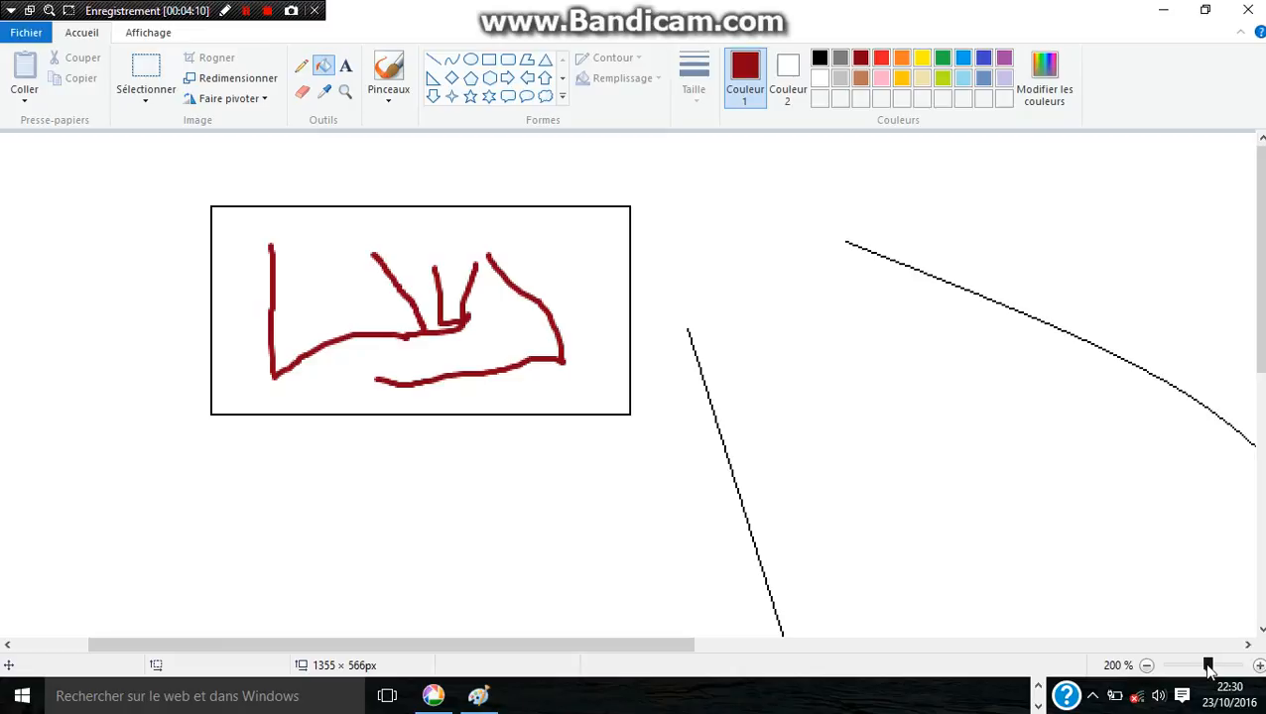
- Enlarge the canvas in both width and height to about 2414 × 1082 px
{"action": "mouse_move", "coordinate": [1209, 668]}
{"action": "left_mouse_down"}
{"action": "mouse_move", "coordinate": [1173, 668]}
{"action": "mouse_move", "coordinate": [1201, 665]}
{"action": "left_mouse_up"}
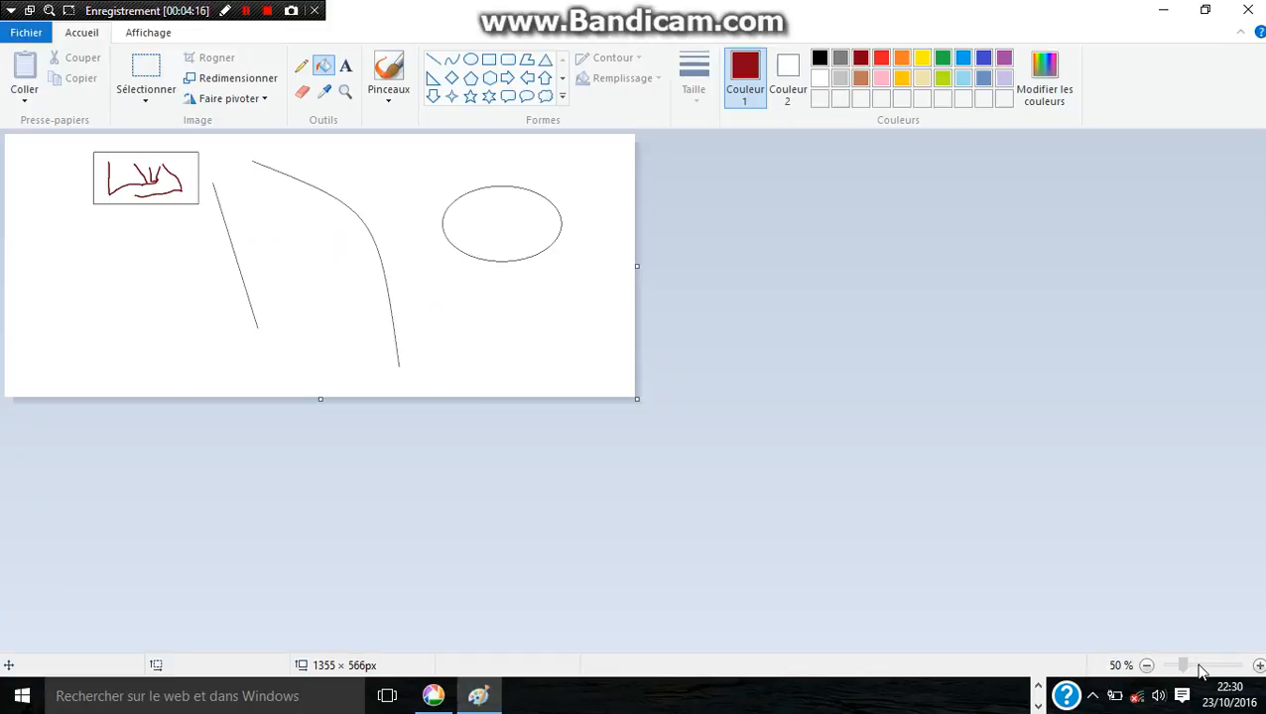
{"action": "left_click", "coordinate": [1207, 668]}
{"action": "left_click", "coordinate": [1194, 667]}
{"action": "left_click", "coordinate": [1196, 668]}
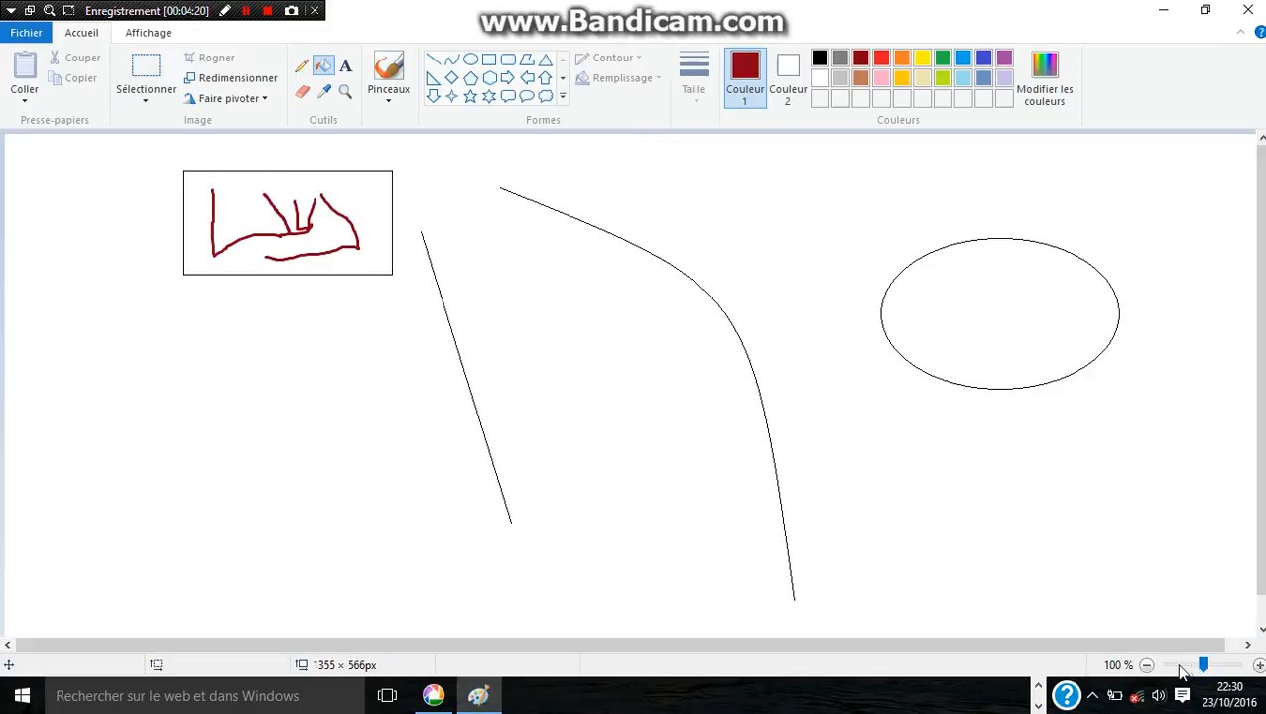
{"action": "left_click", "coordinate": [1177, 666]}
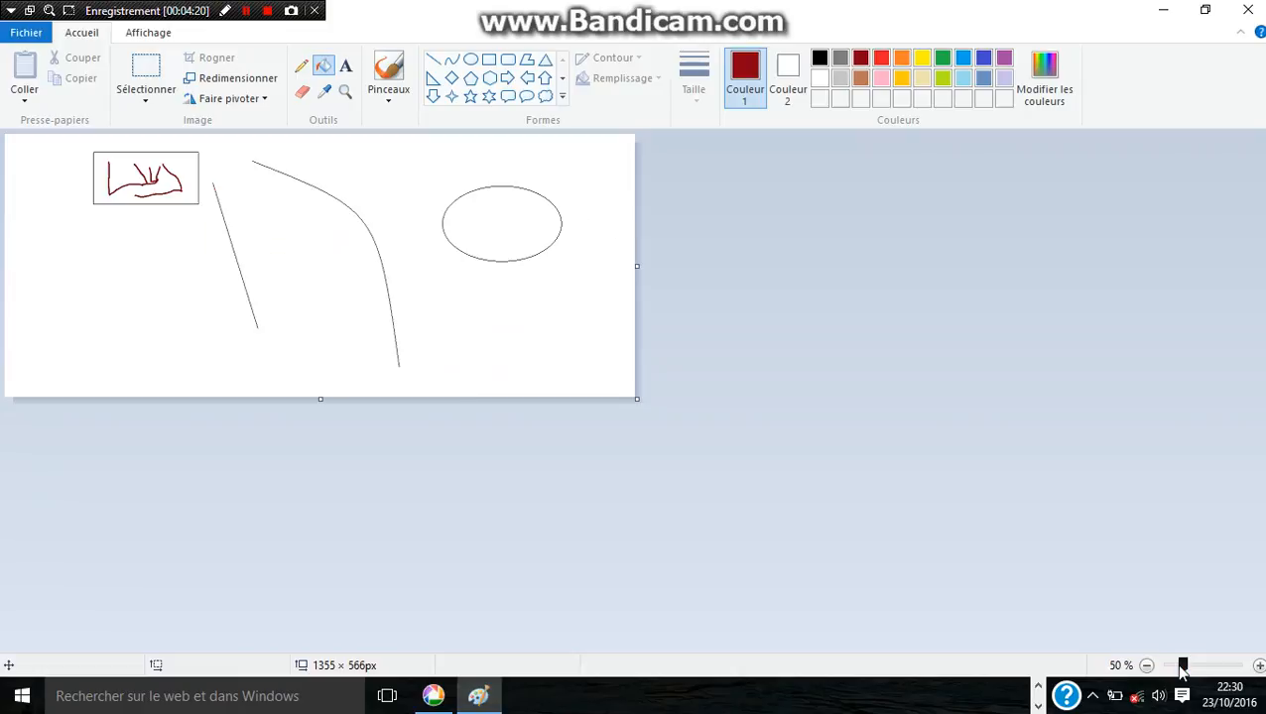
{"action": "left_click", "coordinate": [1258, 666]}
{"action": "left_click", "coordinate": [1190, 669]}
{"action": "left_click_drag", "start_coordinate": [640, 272], "coordinate": [1130, 218]}
{"action": "left_click_drag", "start_coordinate": [567, 400], "coordinate": [573, 636]}
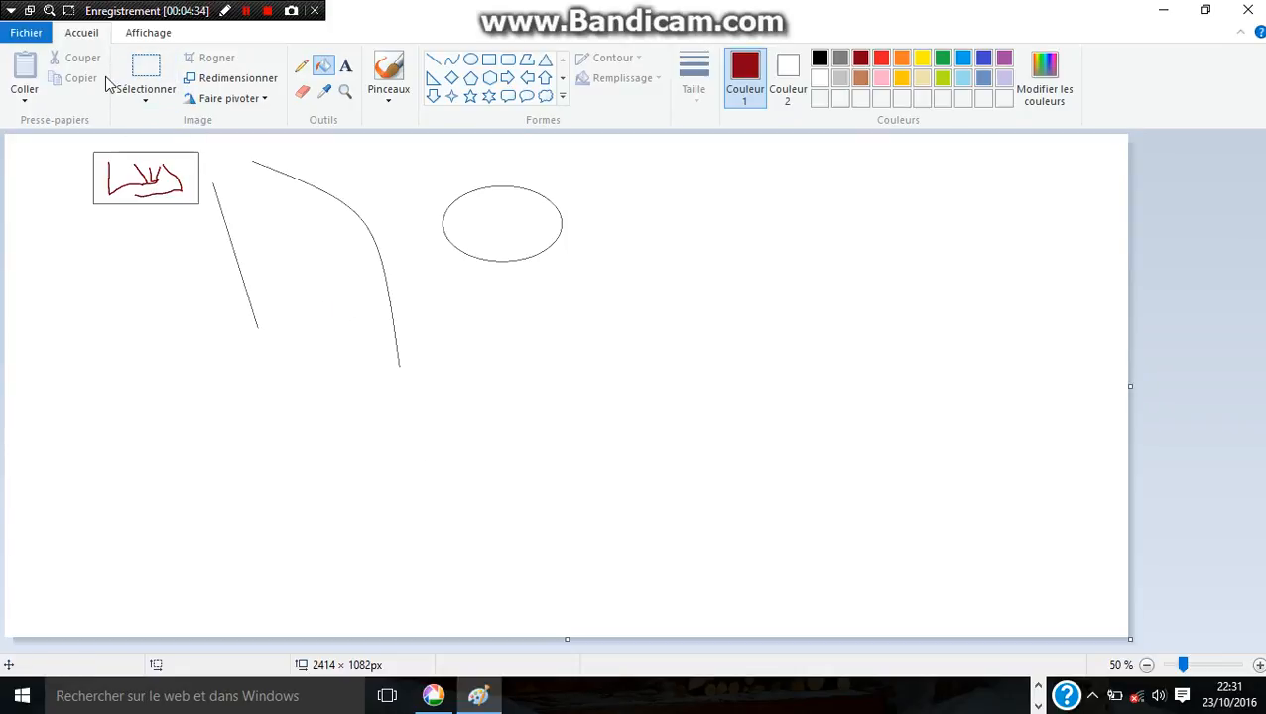
- Replace the current drawing with a new blank image
{"action": "left_click", "coordinate": [22, 33]}
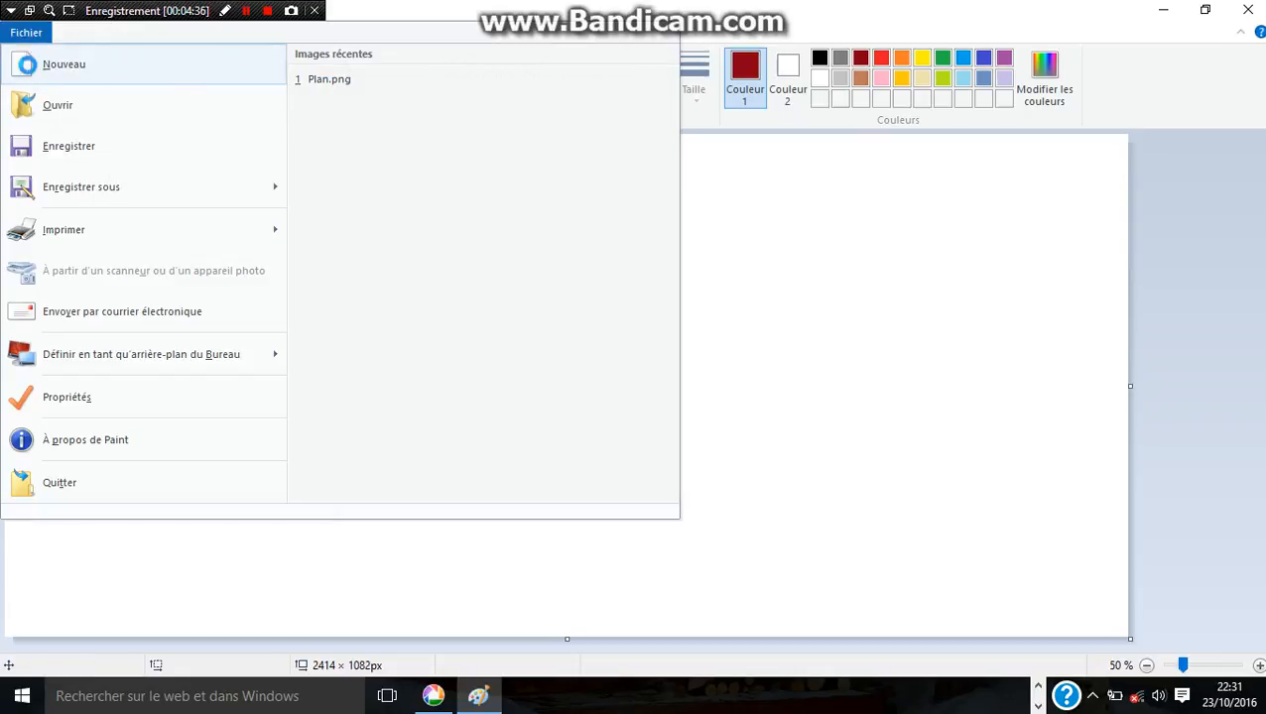
{"action": "left_click", "coordinate": [30, 62]}
{"action": "left_click", "coordinate": [607, 362]}
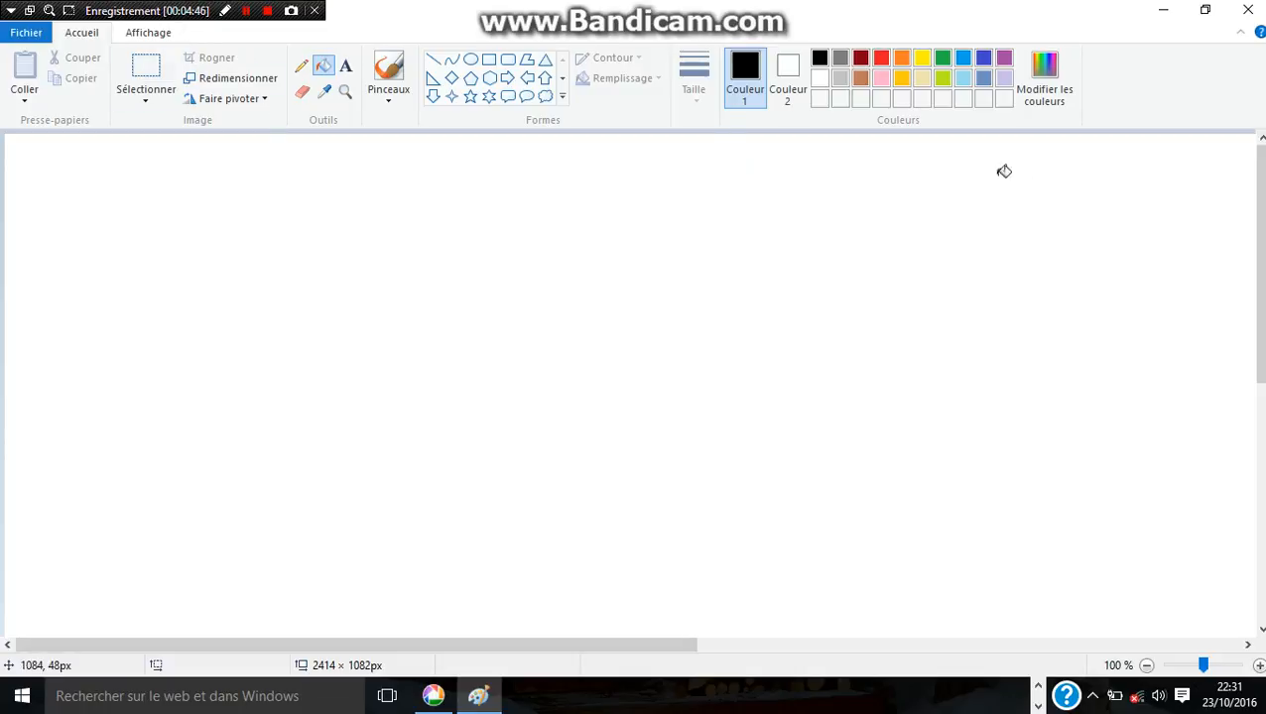
- With the thinnest black line, draw a vertical edge about 184 px tall and, from its lower end, a downward-slanting base edge spanning about 286 × 98 px
{"action": "left_click", "coordinate": [434, 62]}
{"action": "left_click", "coordinate": [685, 97]}
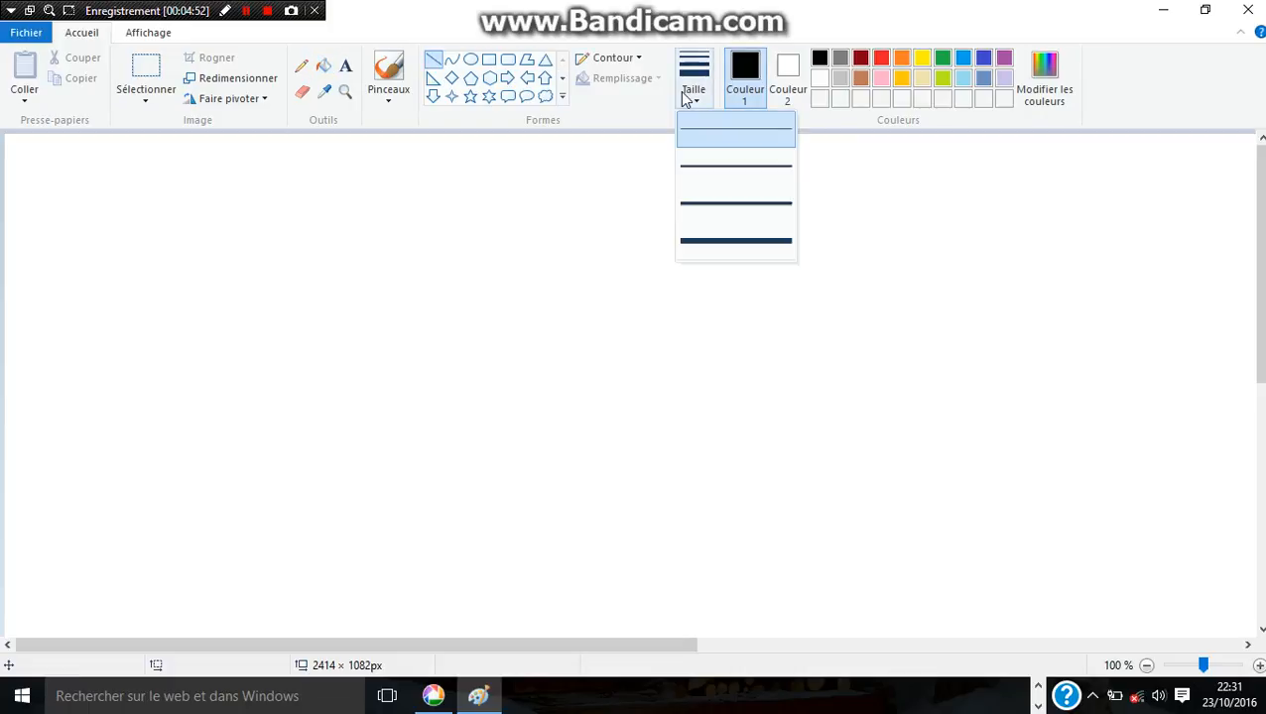
{"action": "left_click", "coordinate": [434, 61]}
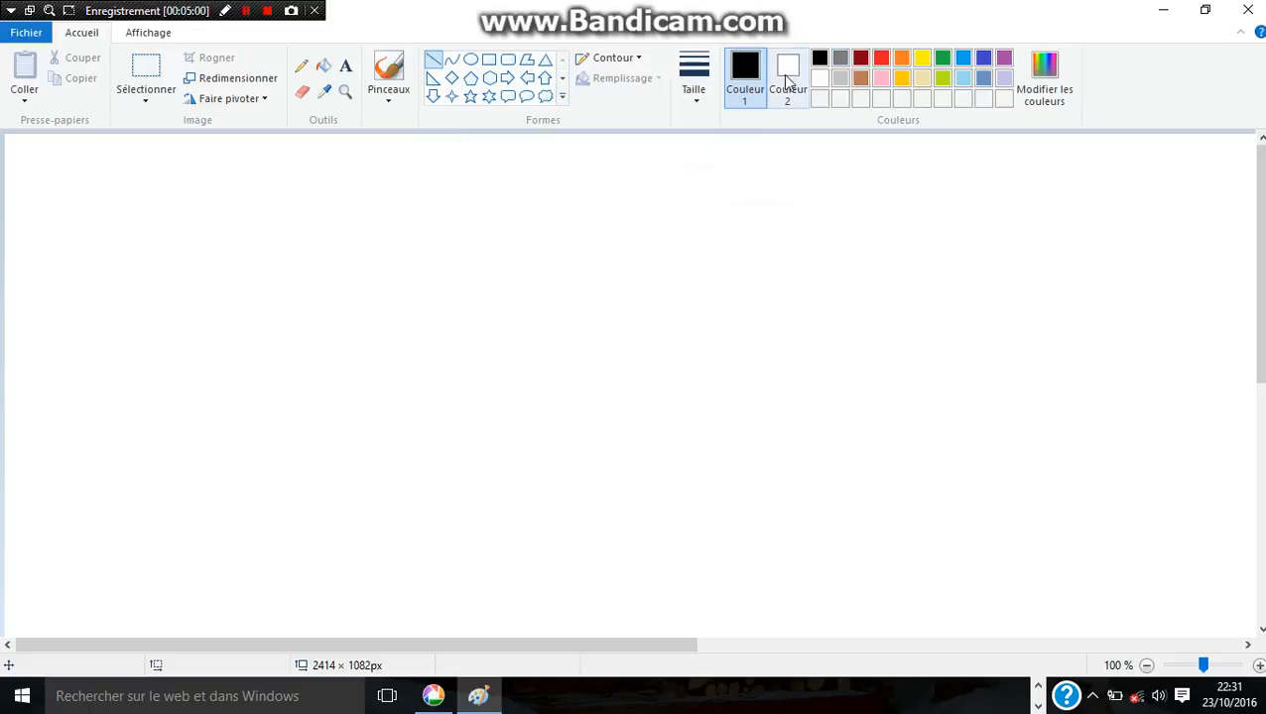
{"action": "left_click", "coordinate": [699, 94]}
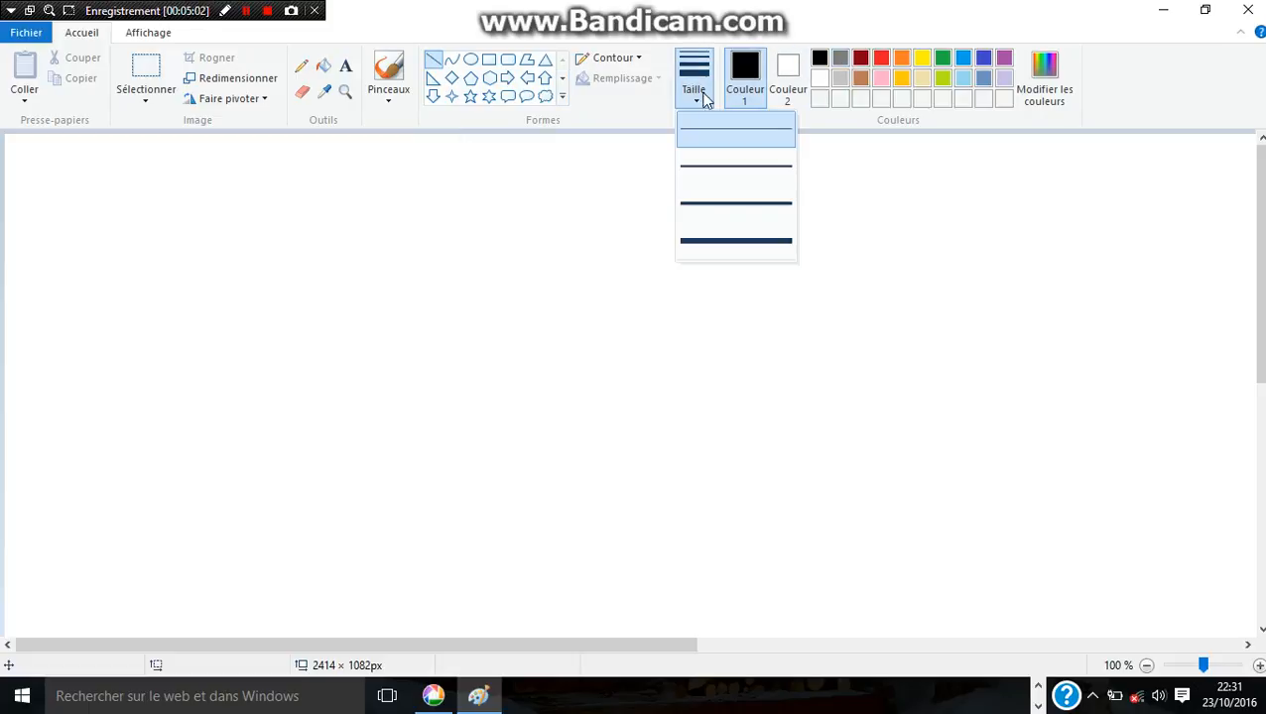
{"action": "left_click", "coordinate": [710, 137]}
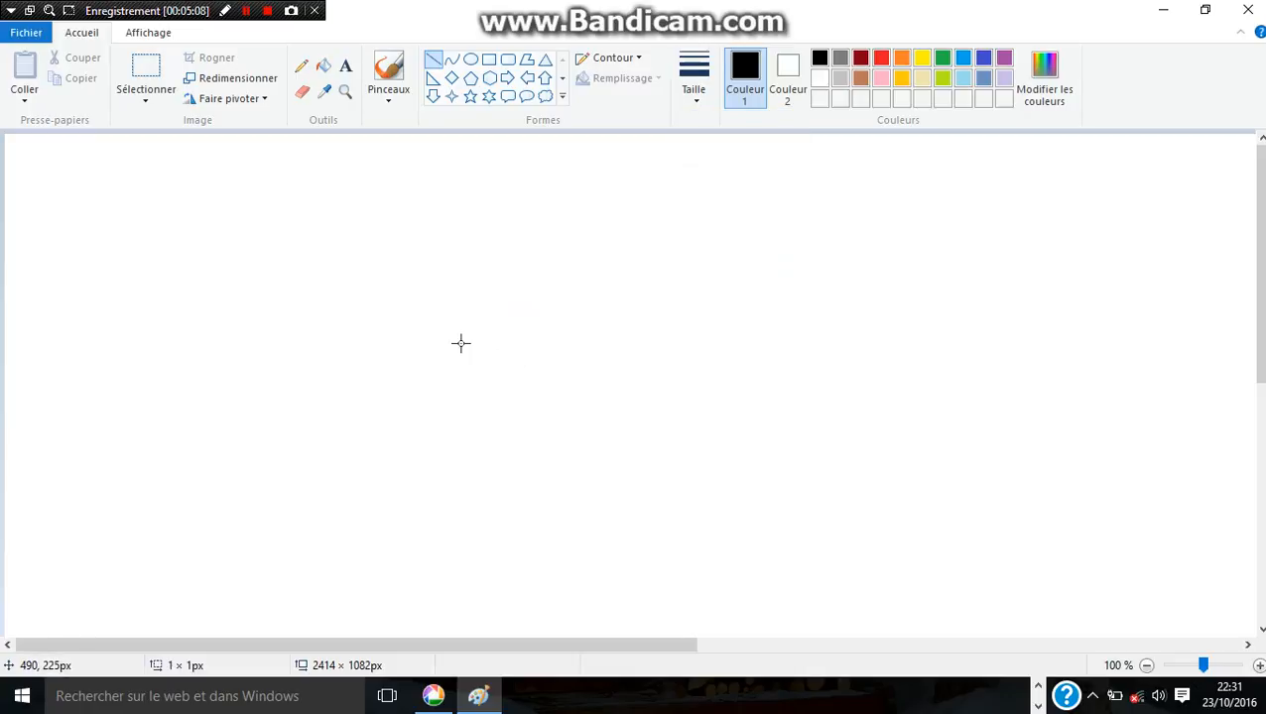
{"action": "left_click_drag", "start_coordinate": [460, 344], "coordinate": [460, 515]}
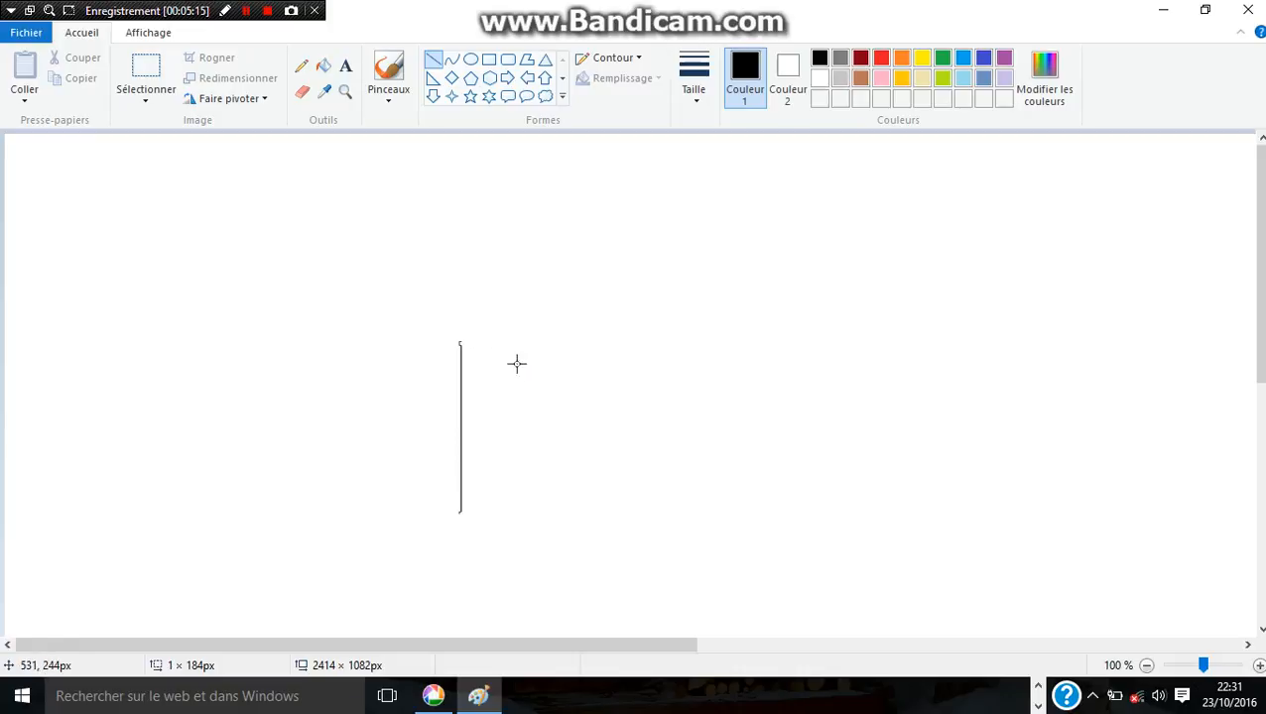
{"action": "left_click", "coordinate": [501, 547]}
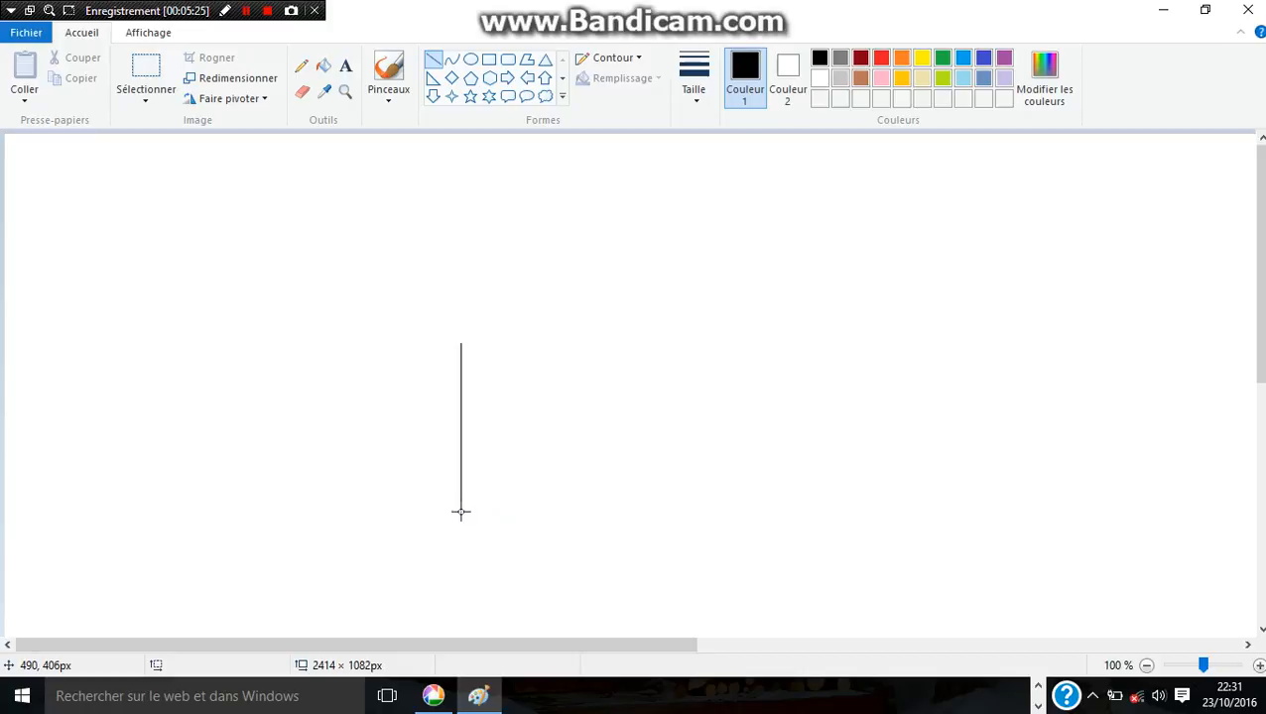
{"action": "left_click_drag", "start_coordinate": [461, 513], "coordinate": [726, 601]}
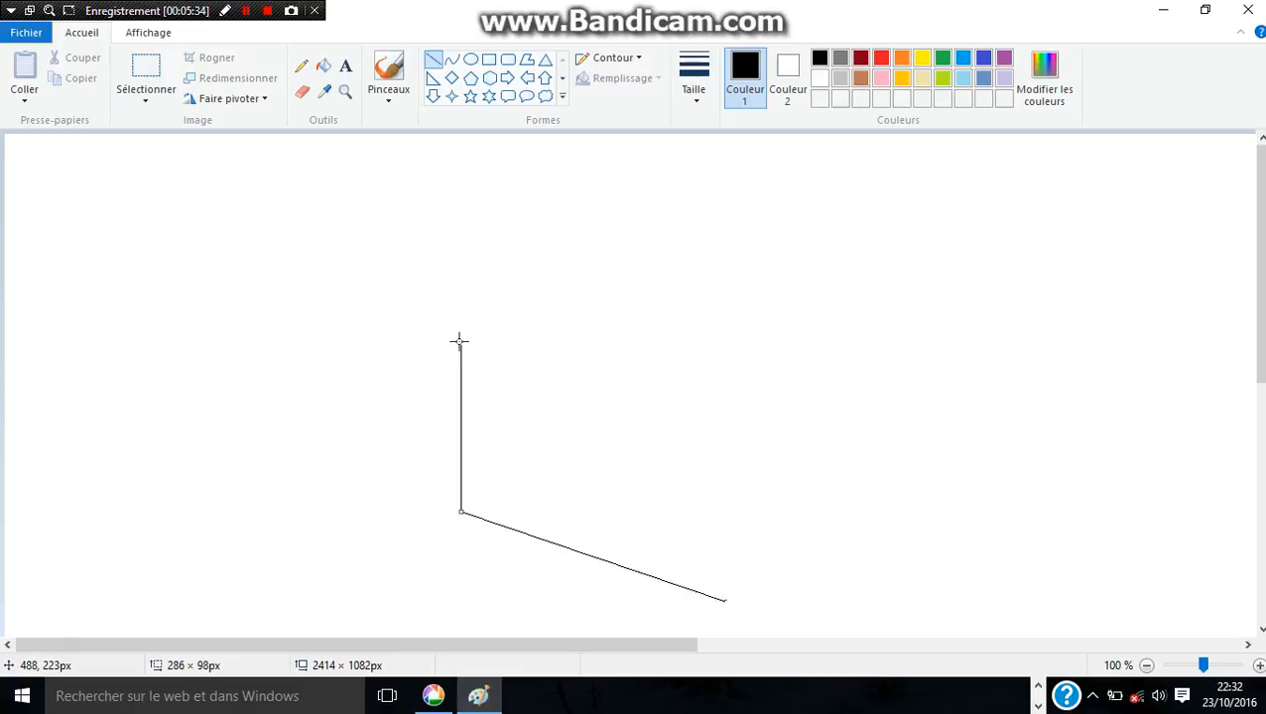
{"action": "left_click", "coordinate": [745, 531]}
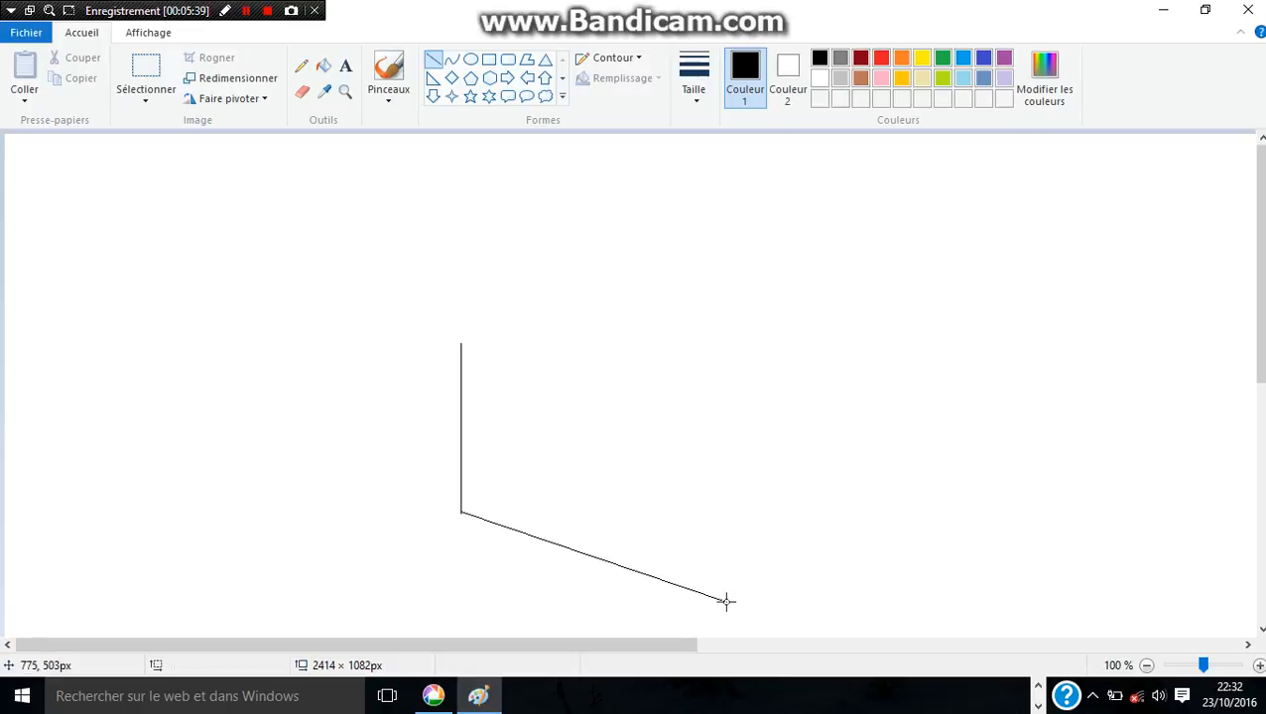
- Close the wall with a vertical edge about 228 px tall and a slanted top edge spanning about 286 × 71 px, erasing the stub above the corner
{"action": "left_click_drag", "start_coordinate": [726, 601], "coordinate": [726, 390]}
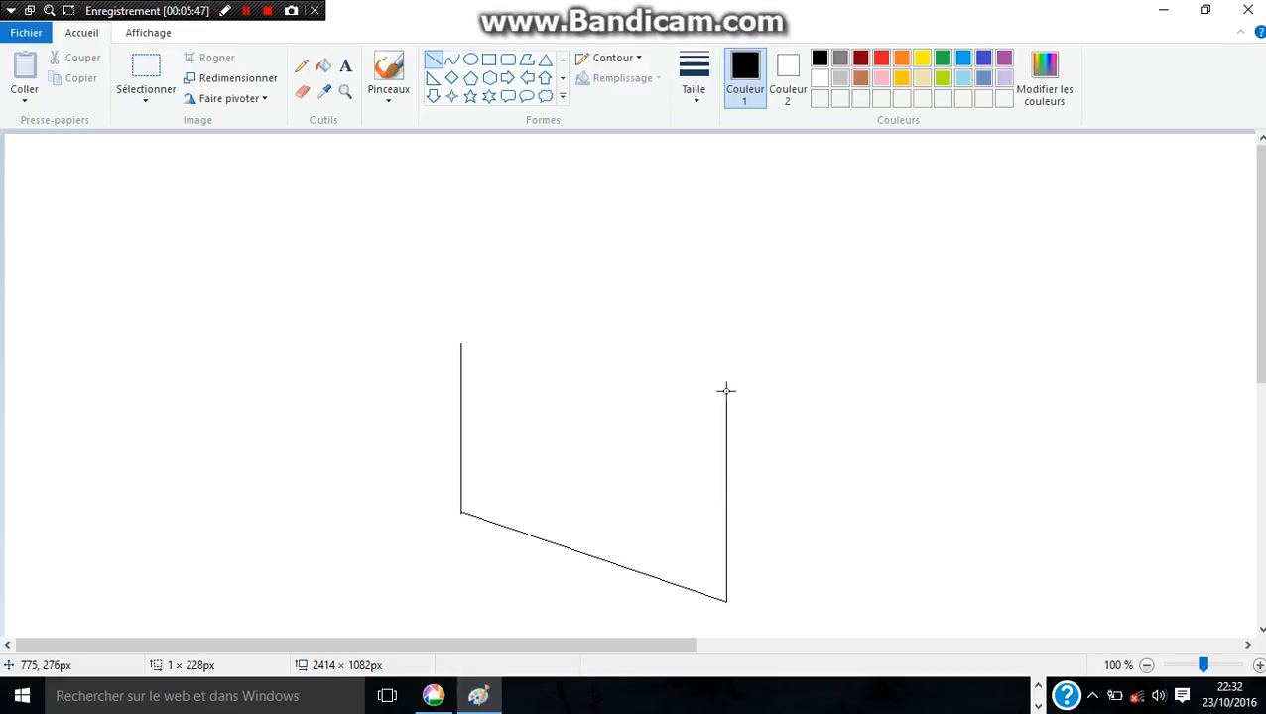
{"action": "left_click_drag", "start_coordinate": [726, 390], "coordinate": [727, 389]}
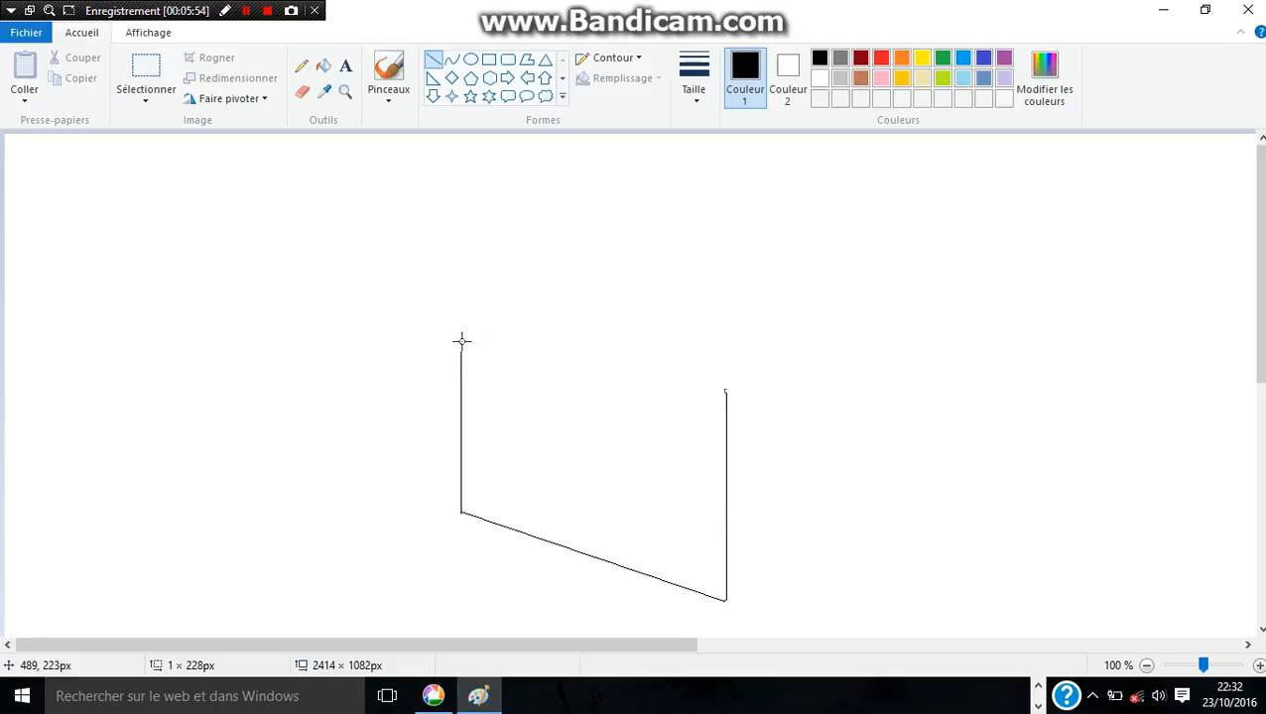
{"action": "left_click", "coordinate": [497, 319]}
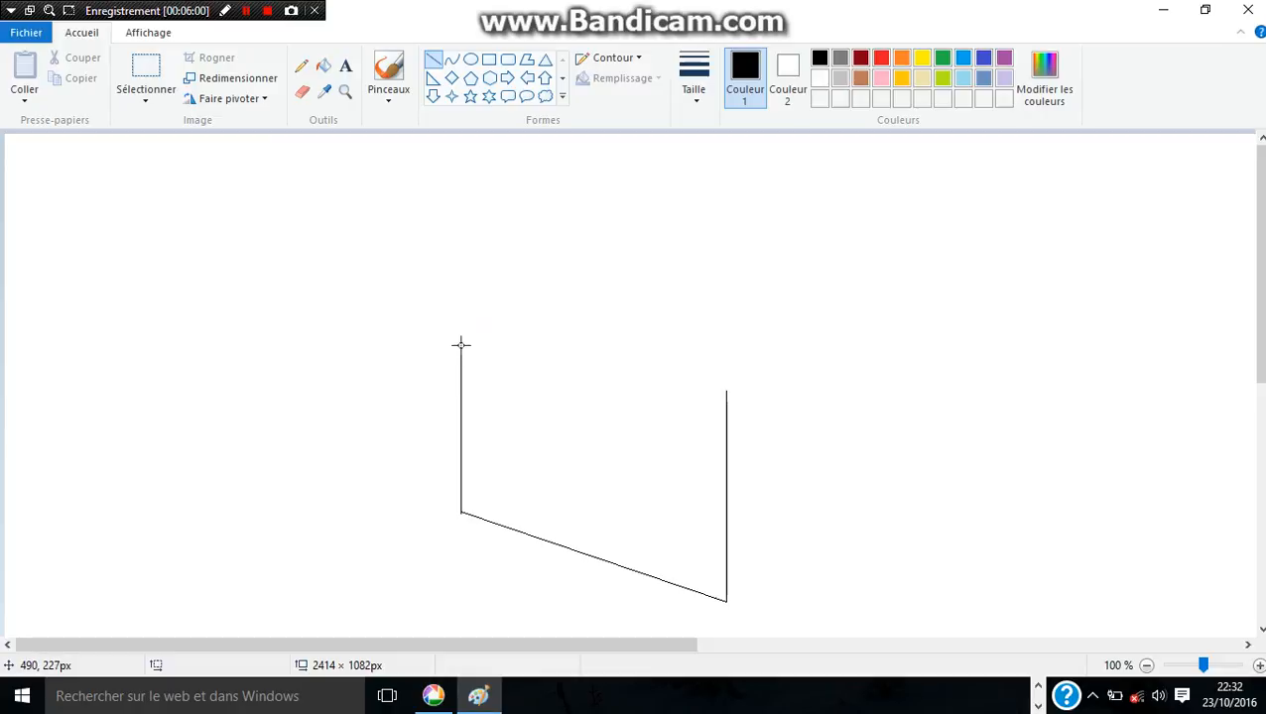
{"action": "left_click_drag", "start_coordinate": [460, 344], "coordinate": [726, 409]}
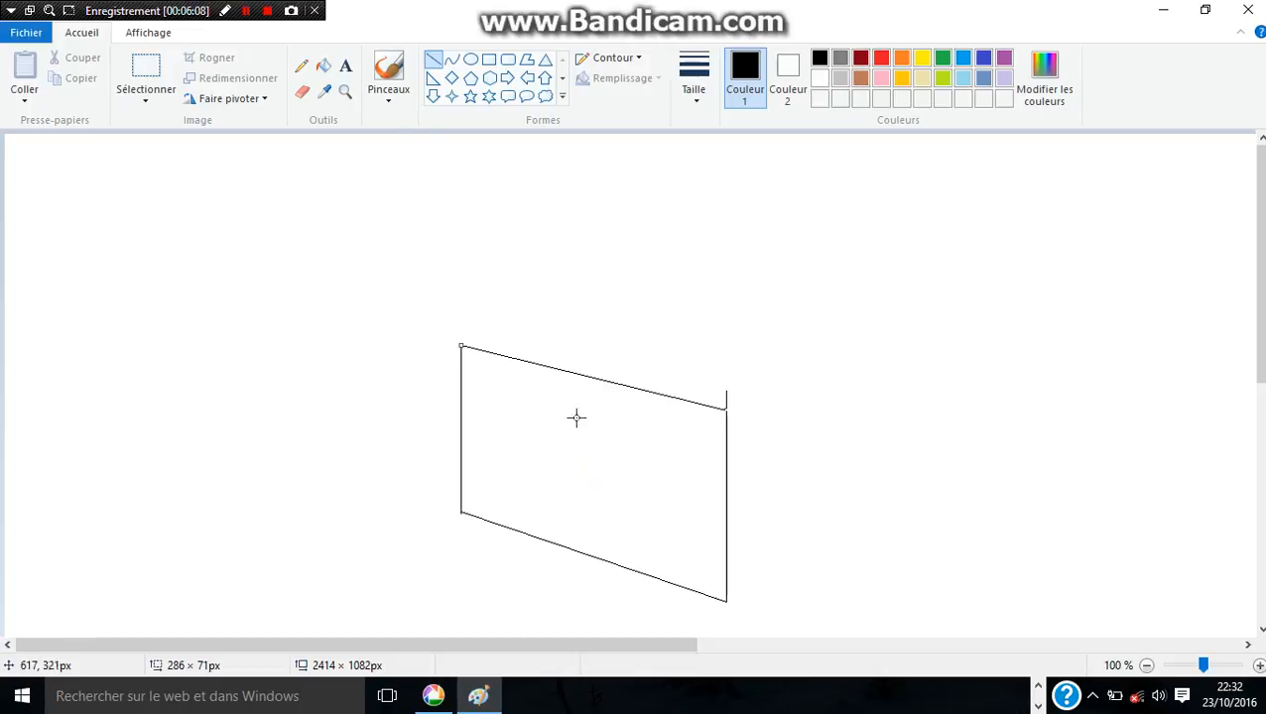
{"action": "left_click", "coordinate": [303, 92]}
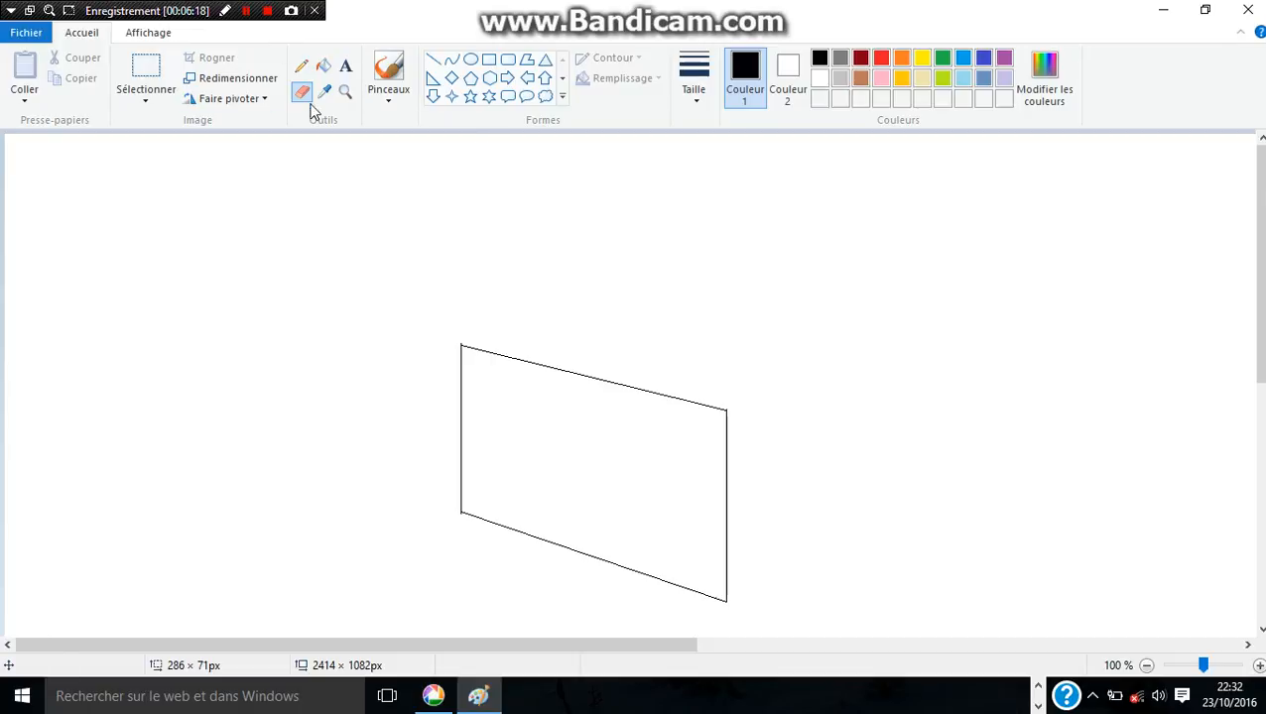
- Start a second wall from the front vertical edge with a rising base line spanning about 331 × 115 px and a top line of about 329 × 92 px
{"action": "left_click", "coordinate": [433, 61]}
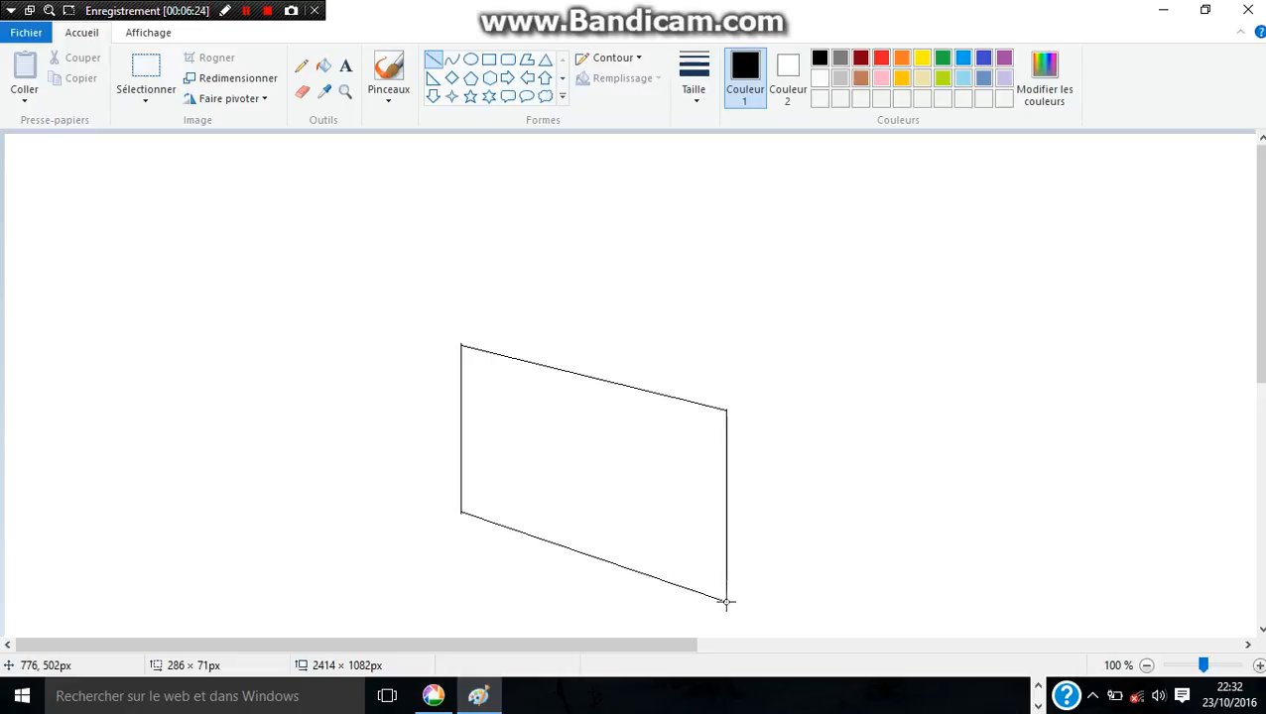
{"action": "left_click_drag", "start_coordinate": [726, 601], "coordinate": [1034, 496]}
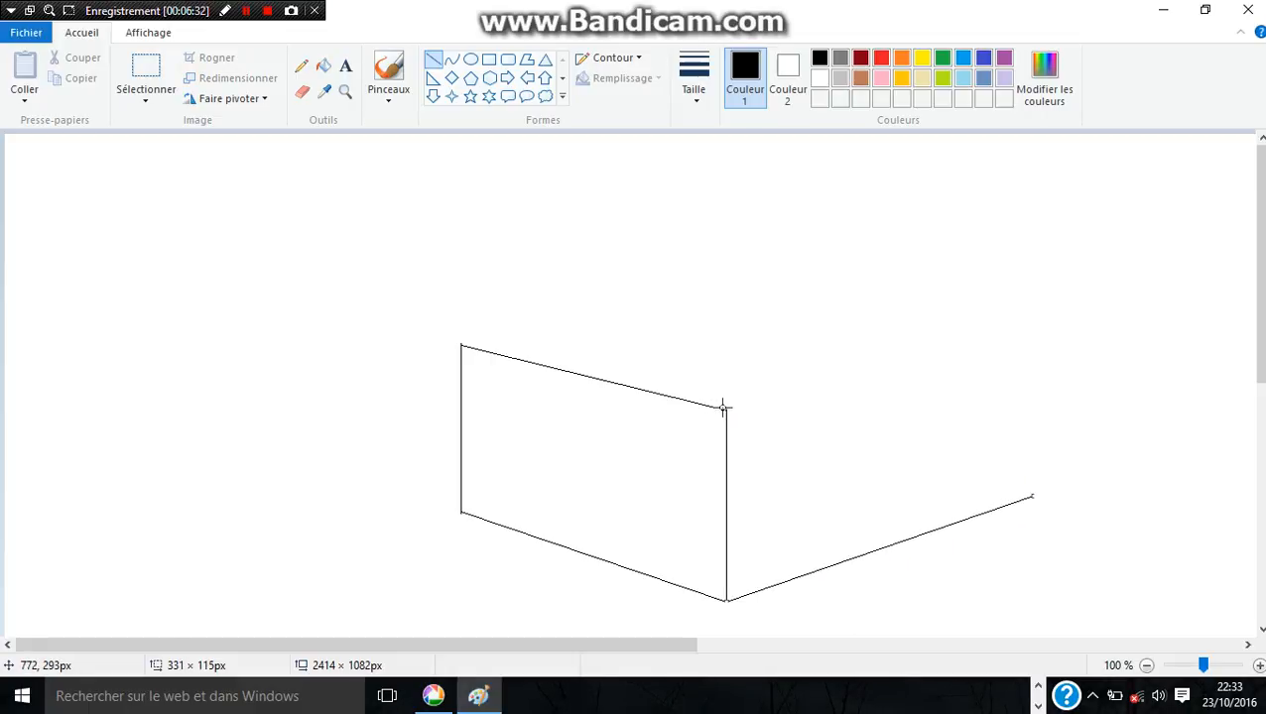
{"action": "left_click_drag", "start_coordinate": [726, 410], "coordinate": [1033, 327]}
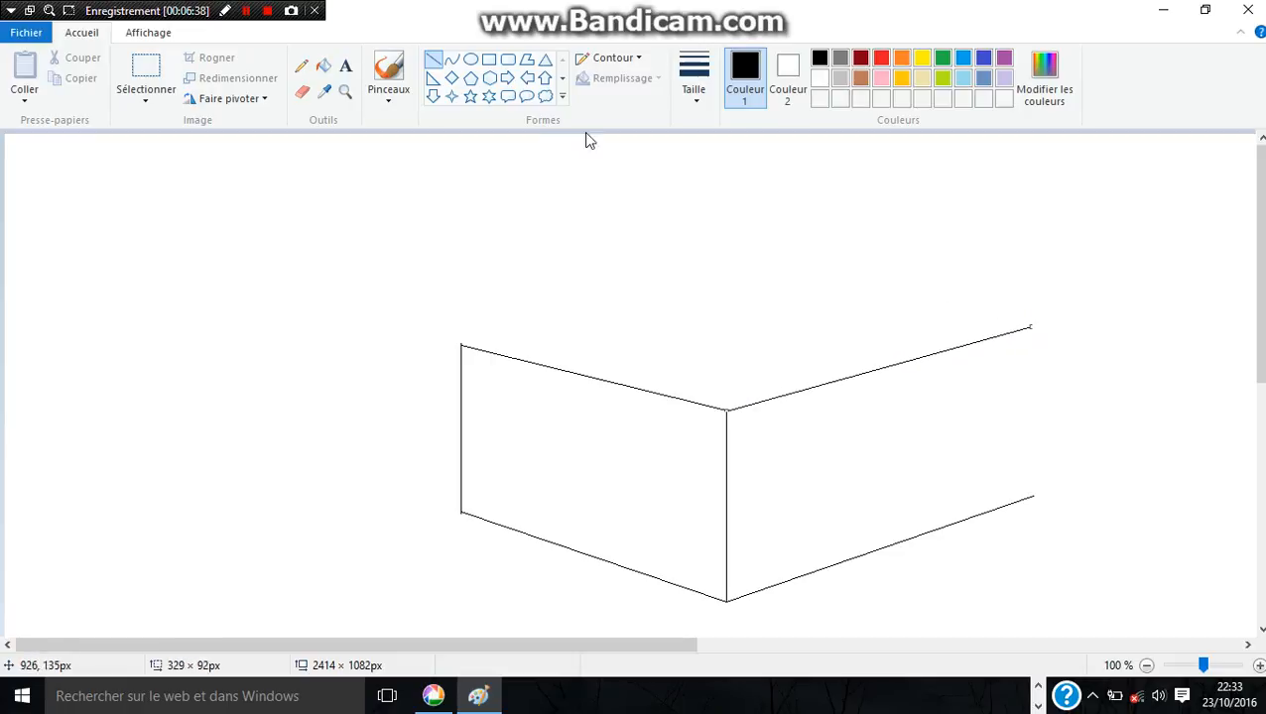
{"action": "left_click", "coordinate": [423, 189]}
{"action": "left_click", "coordinate": [245, 10]}
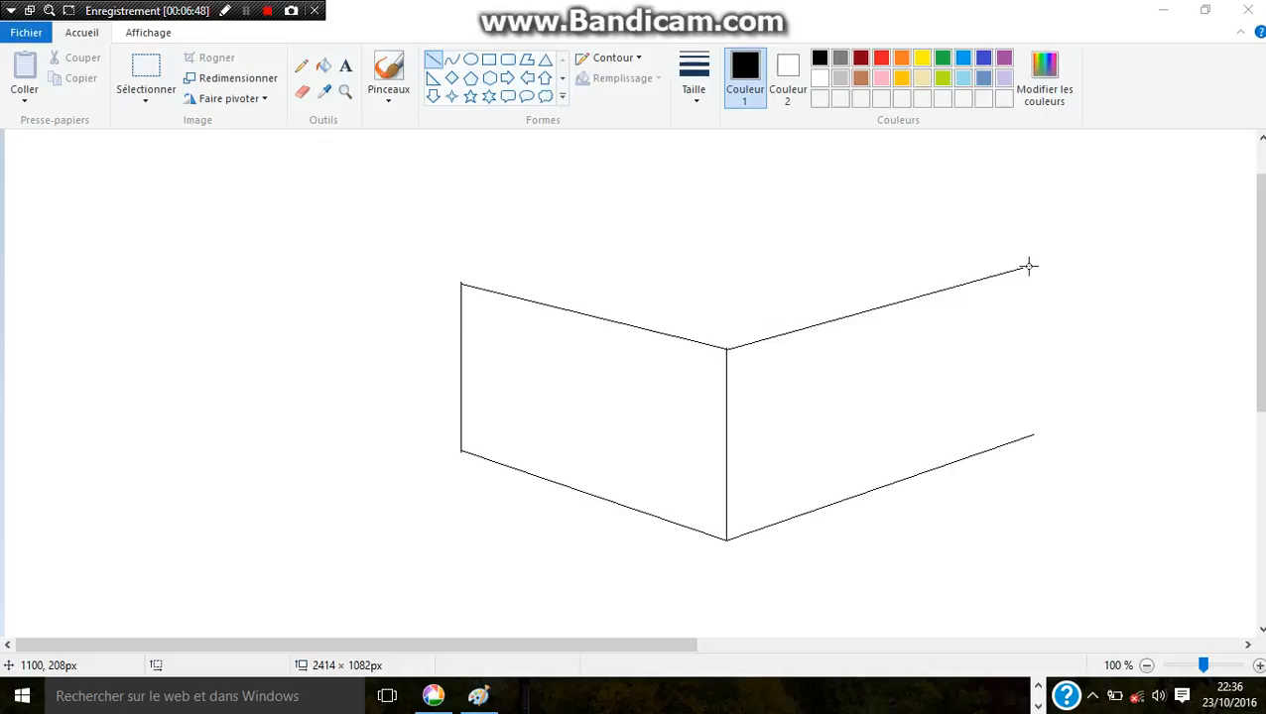
- Close the second wall with a vertical edge about 183 px tall and erase the line ends sticking out past it
{"action": "left_click_drag", "start_coordinate": [1029, 266], "coordinate": [1029, 437]}
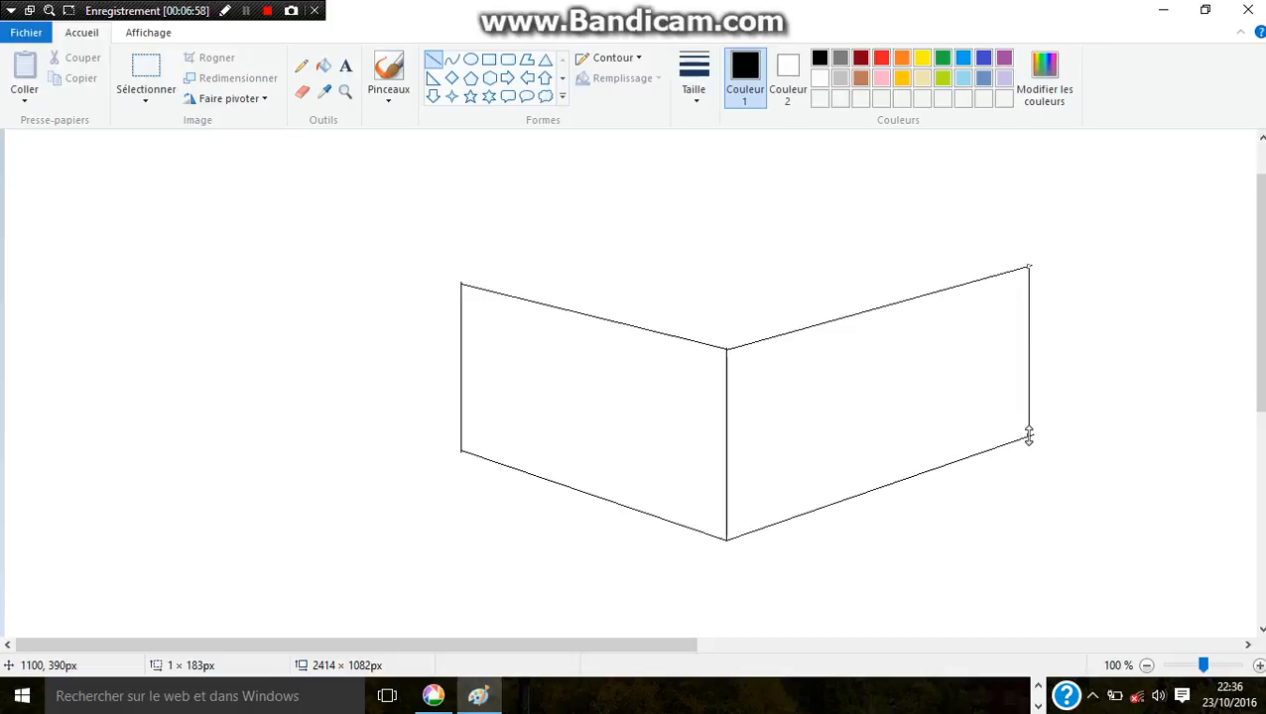
{"action": "left_click", "coordinate": [1090, 260]}
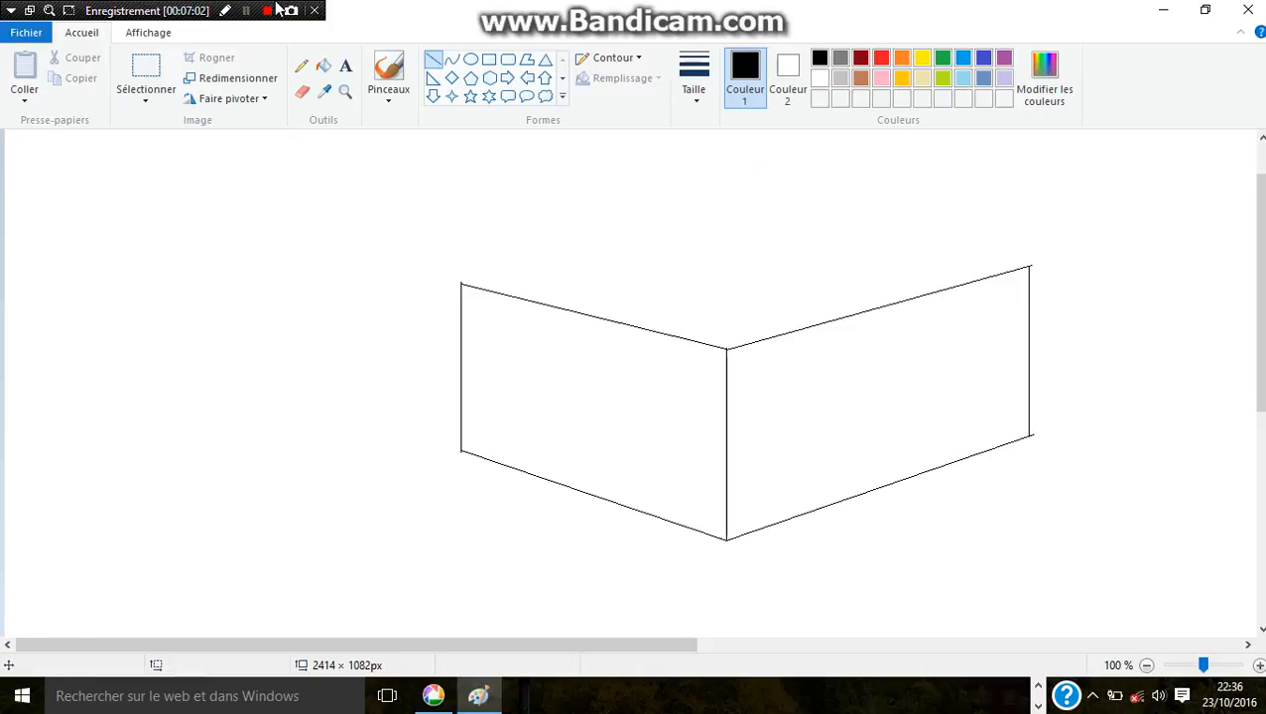
{"action": "left_click", "coordinate": [303, 91]}
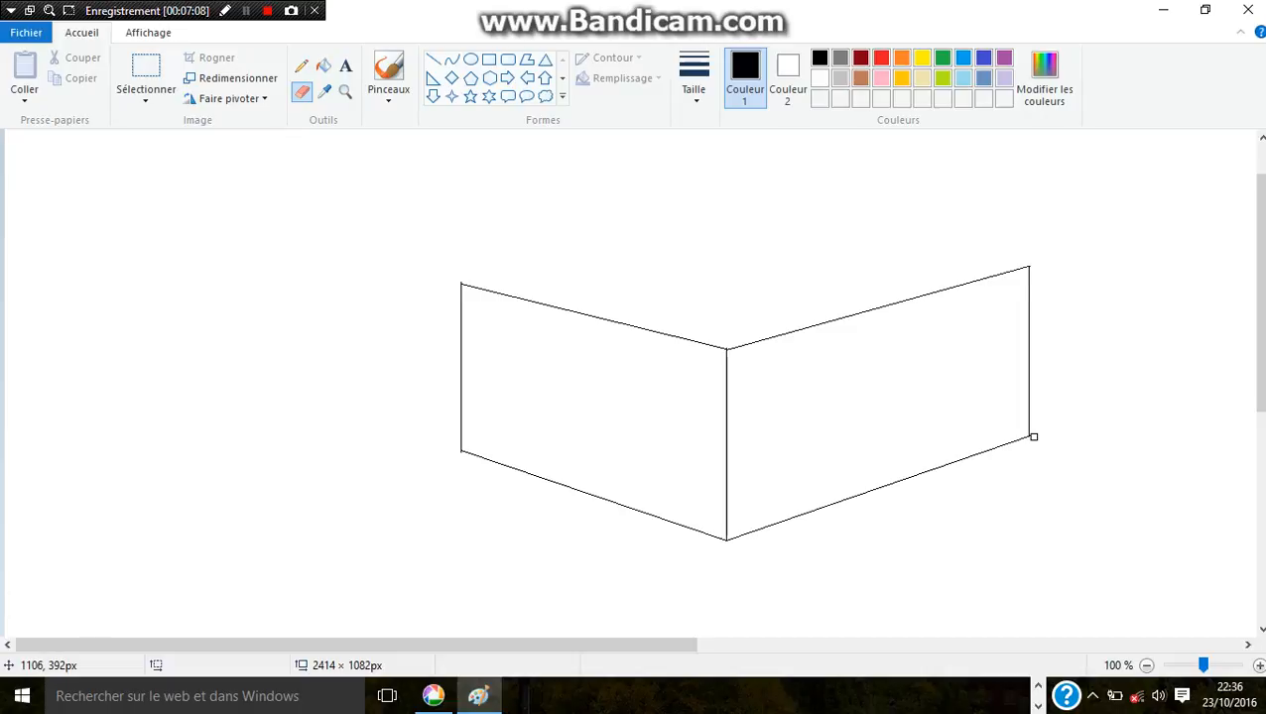
- Draw a roof line spanning about 328 × 116 px from the first wall's outer top corner up to a peak, and connect the peak to the front corner
{"action": "left_click", "coordinate": [434, 61]}
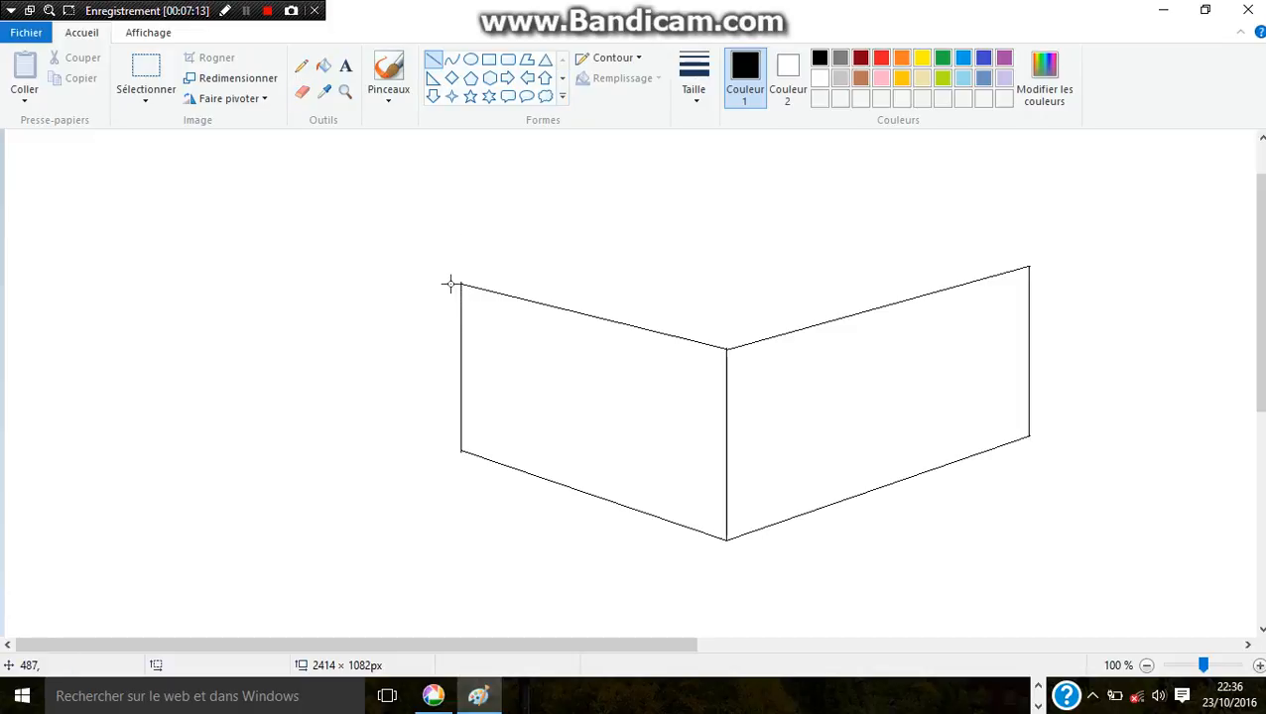
{"action": "left_click_drag", "start_coordinate": [460, 285], "coordinate": [764, 178]}
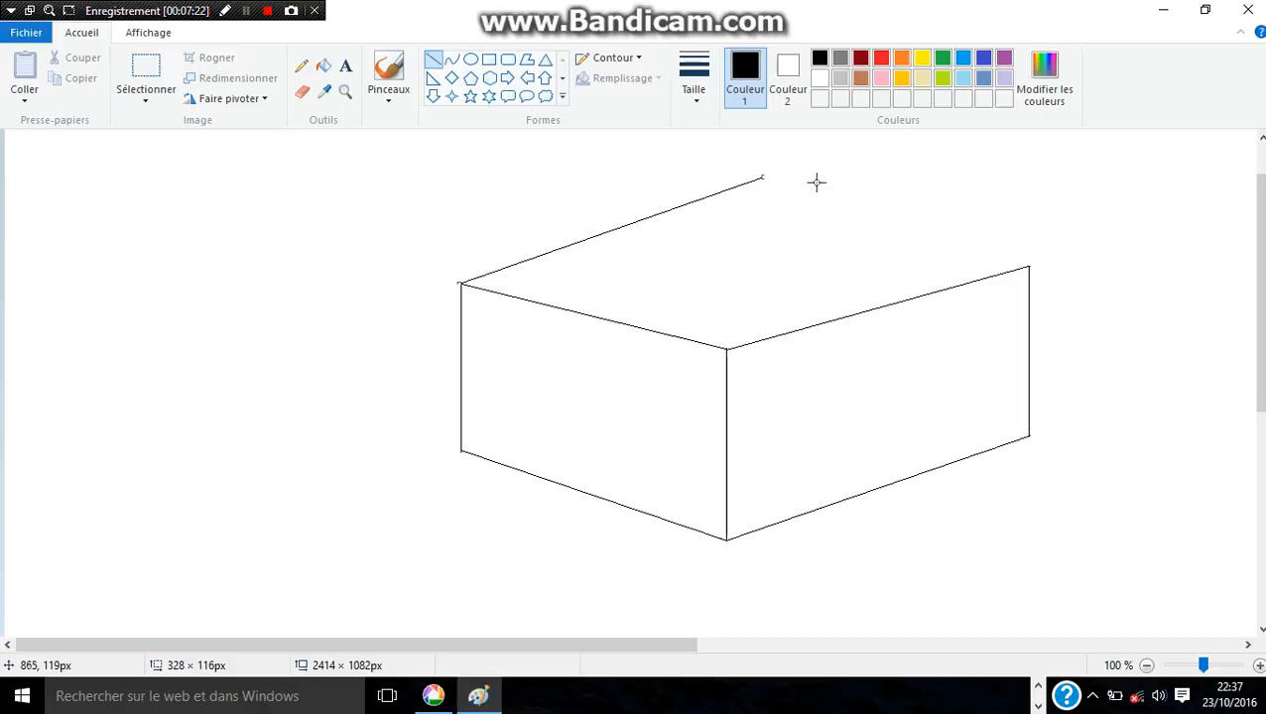
{"action": "left_click", "coordinate": [770, 184]}
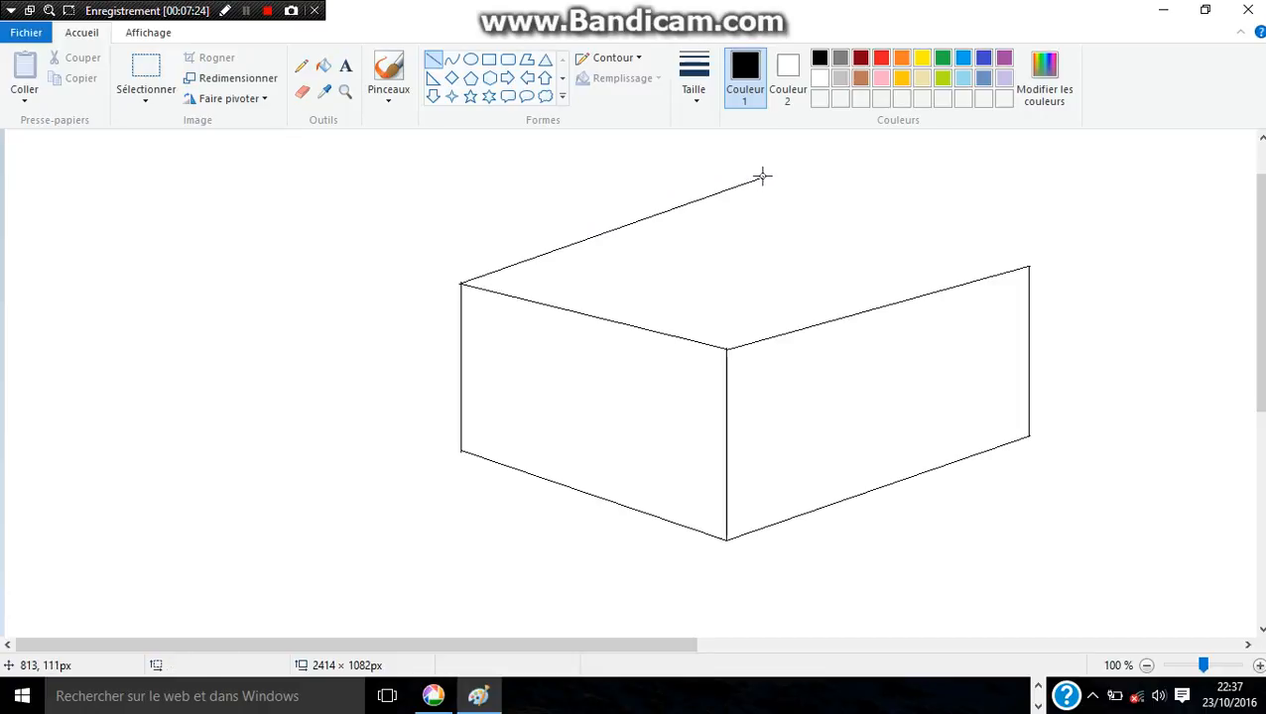
{"action": "mouse_move", "coordinate": [762, 177]}
{"action": "left_mouse_down"}
{"action": "mouse_move", "coordinate": [703, 333]}
{"action": "mouse_move", "coordinate": [727, 349]}
{"action": "left_mouse_up"}
{"action": "left_click", "coordinate": [838, 216]}
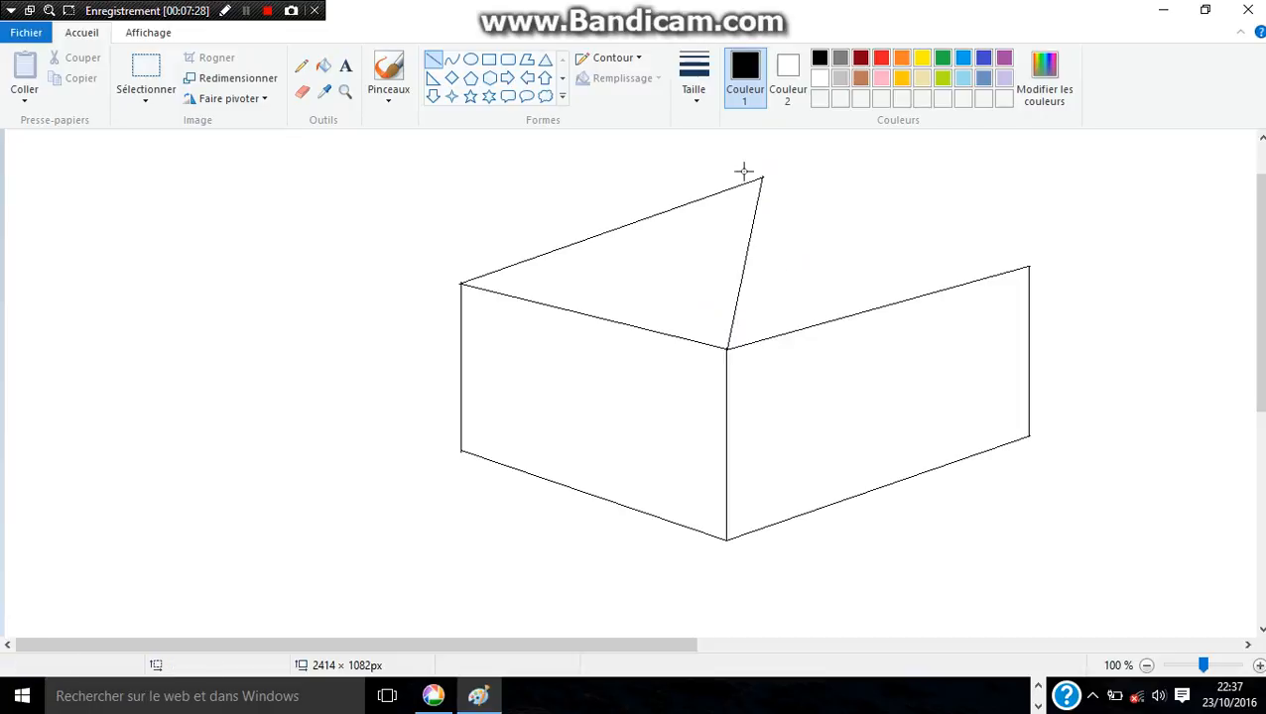
- Connect the roof peak to the second wall's far top corner, and redraw the line between the peak and the front corner over itself
{"action": "left_click_drag", "start_coordinate": [762, 177], "coordinate": [1027, 266]}
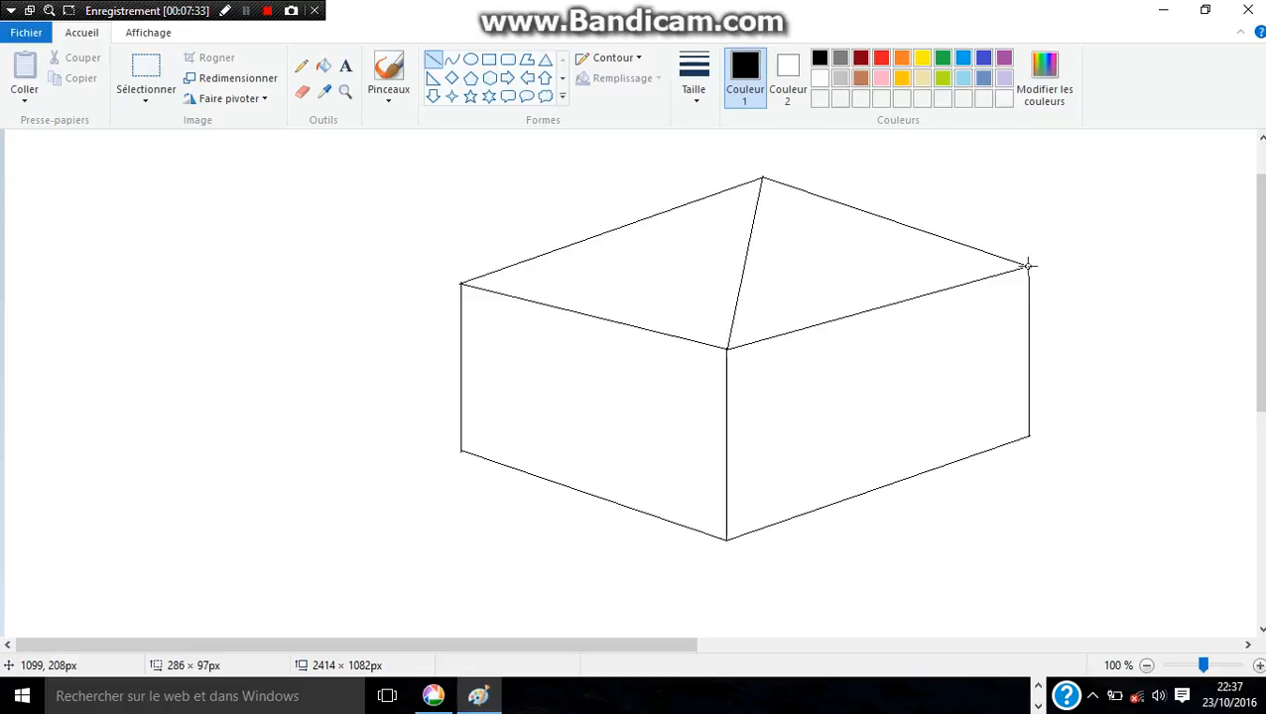
{"action": "left_click", "coordinate": [1097, 274]}
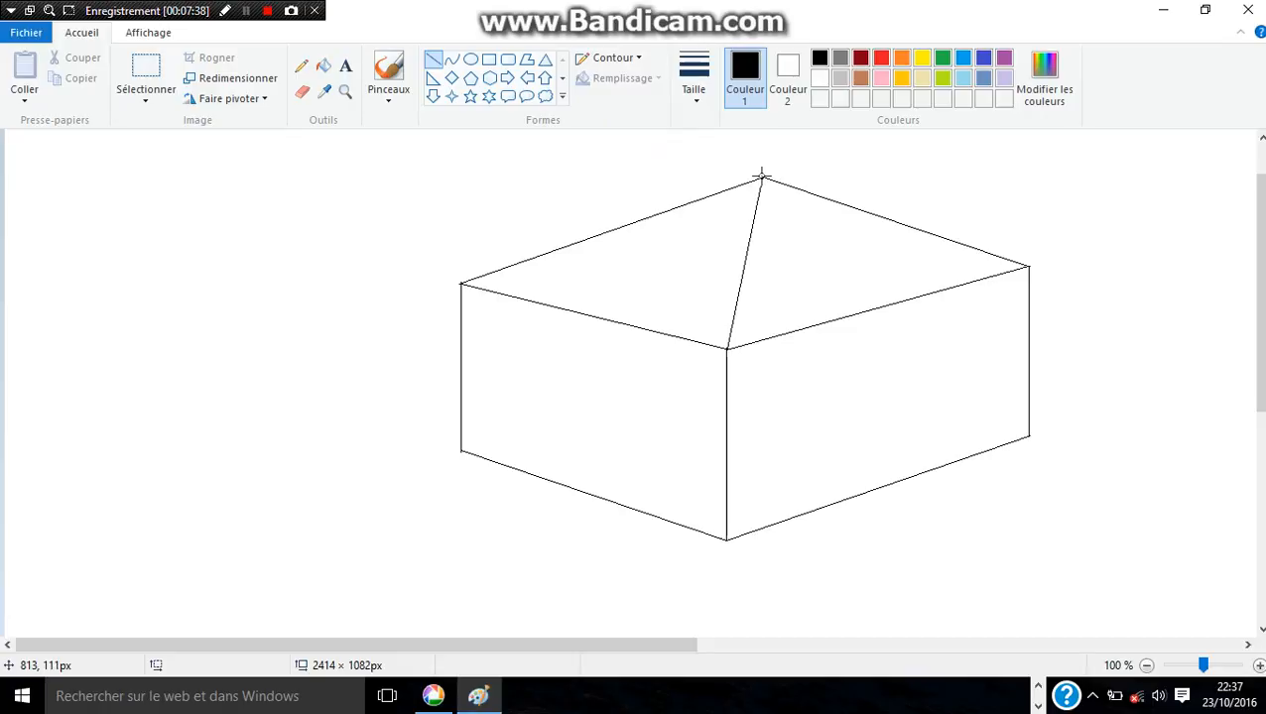
{"action": "left_click_drag", "start_coordinate": [761, 175], "coordinate": [728, 349]}
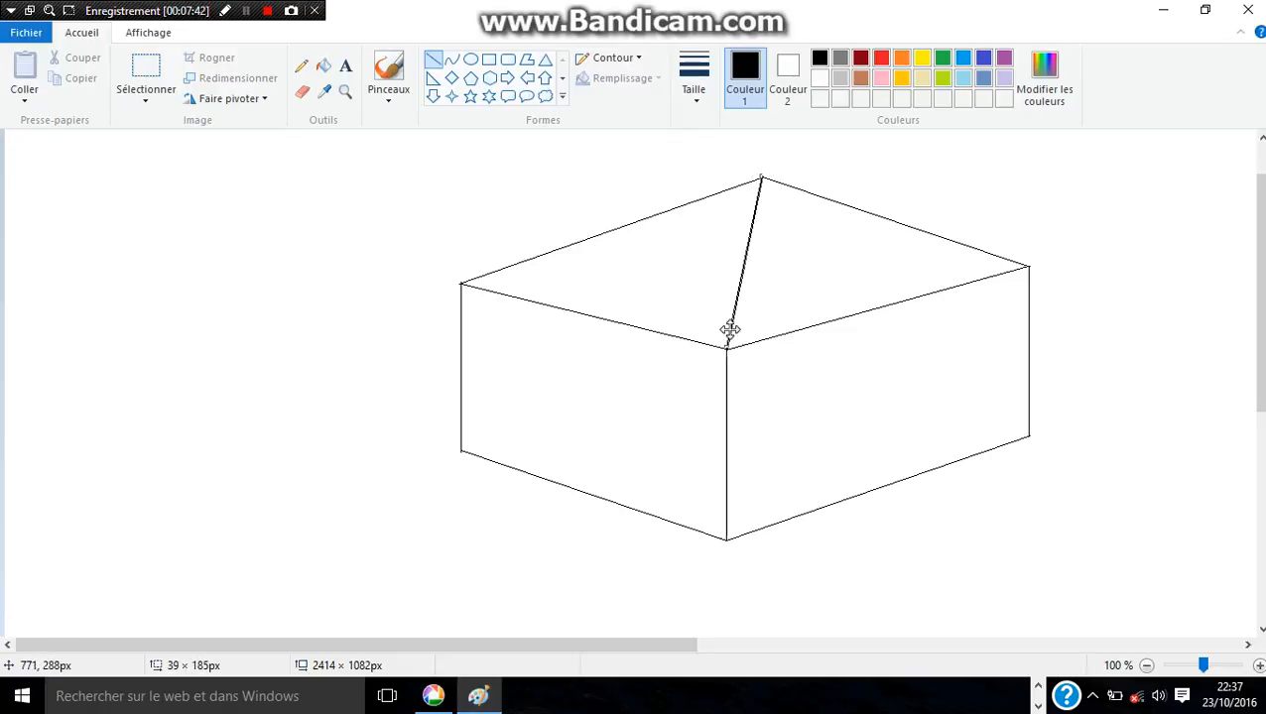
{"action": "left_click", "coordinate": [805, 151]}
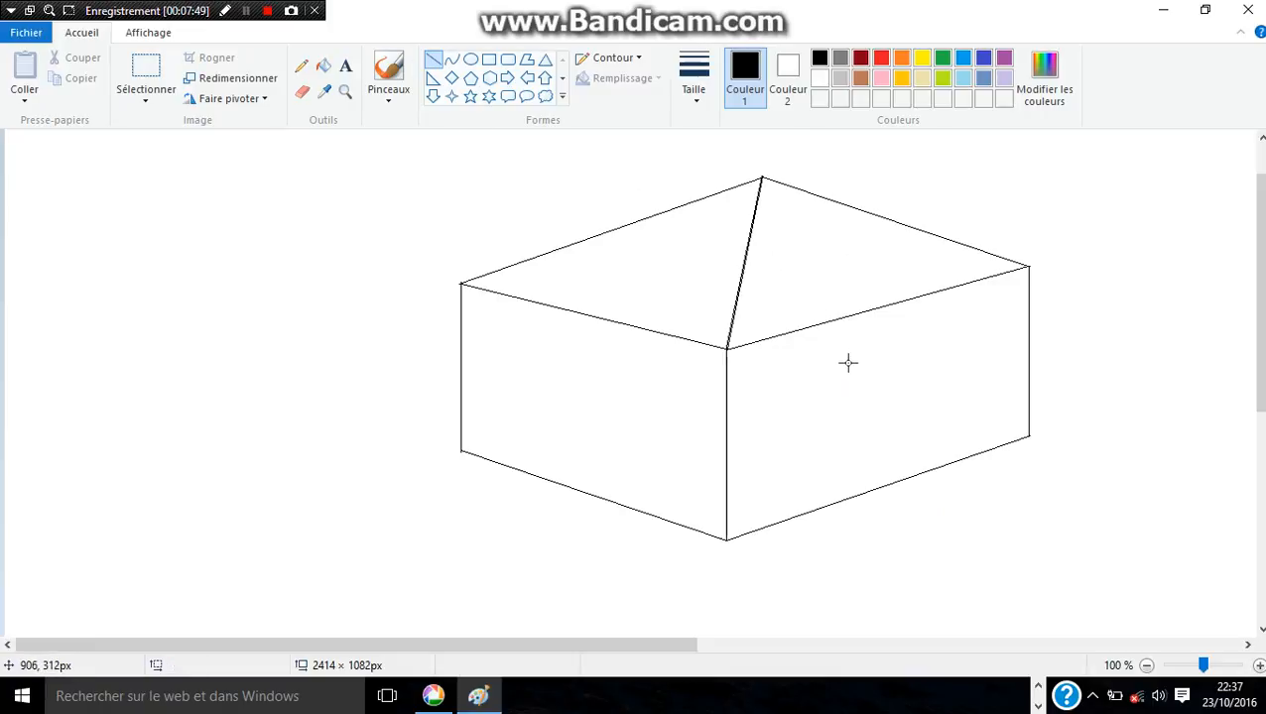
- Draw a door on the second wall with a vertical edge about 154 px tall, a sloping top and a second vertical edge, and erase the stray mark
{"action": "left_click_drag", "start_coordinate": [837, 360], "coordinate": [838, 503]}
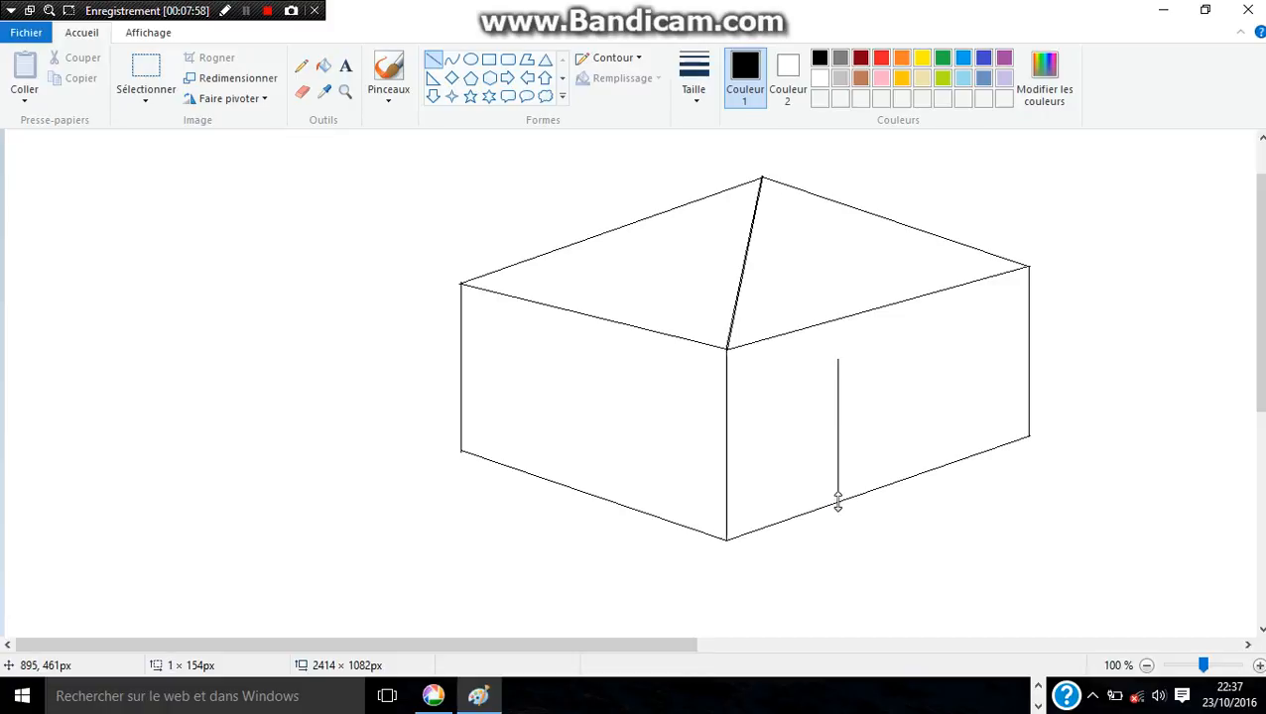
{"action": "left_click", "coordinate": [883, 327]}
{"action": "left_click_drag", "start_coordinate": [838, 360], "coordinate": [901, 482]}
{"action": "left_click", "coordinate": [898, 346]}
{"action": "left_click", "coordinate": [941, 407]}
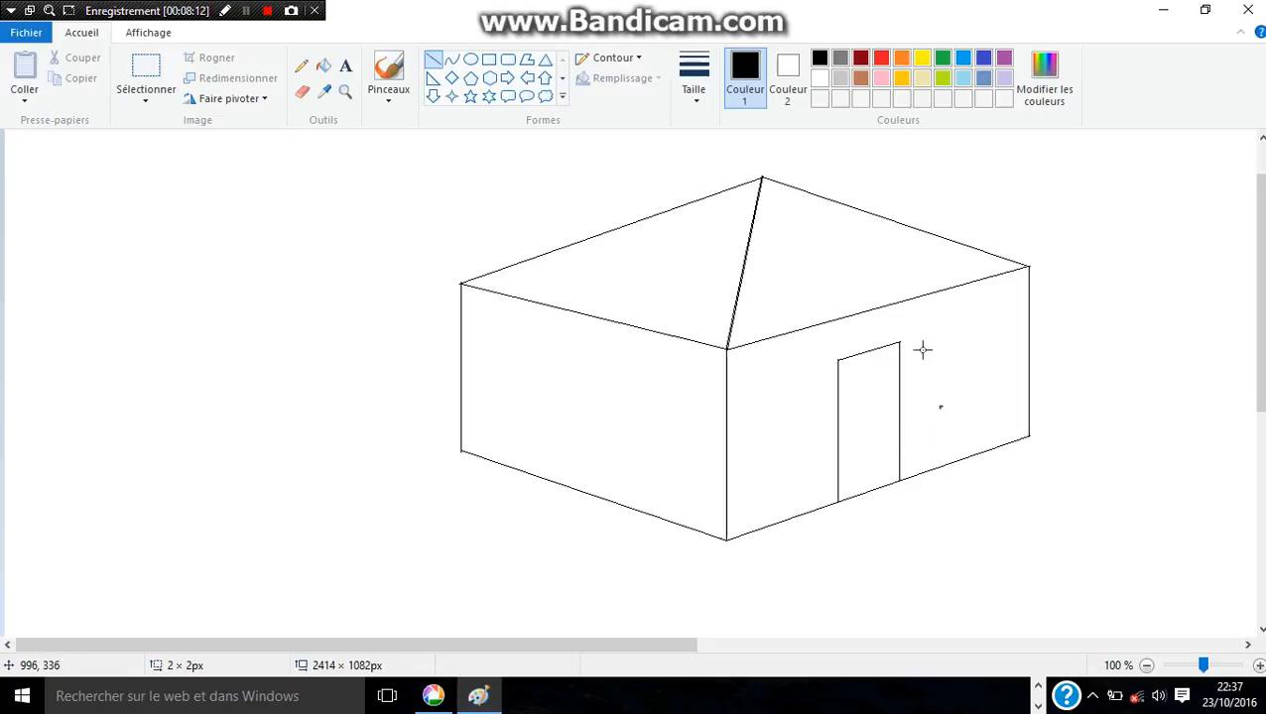
{"action": "left_click", "coordinate": [302, 91]}
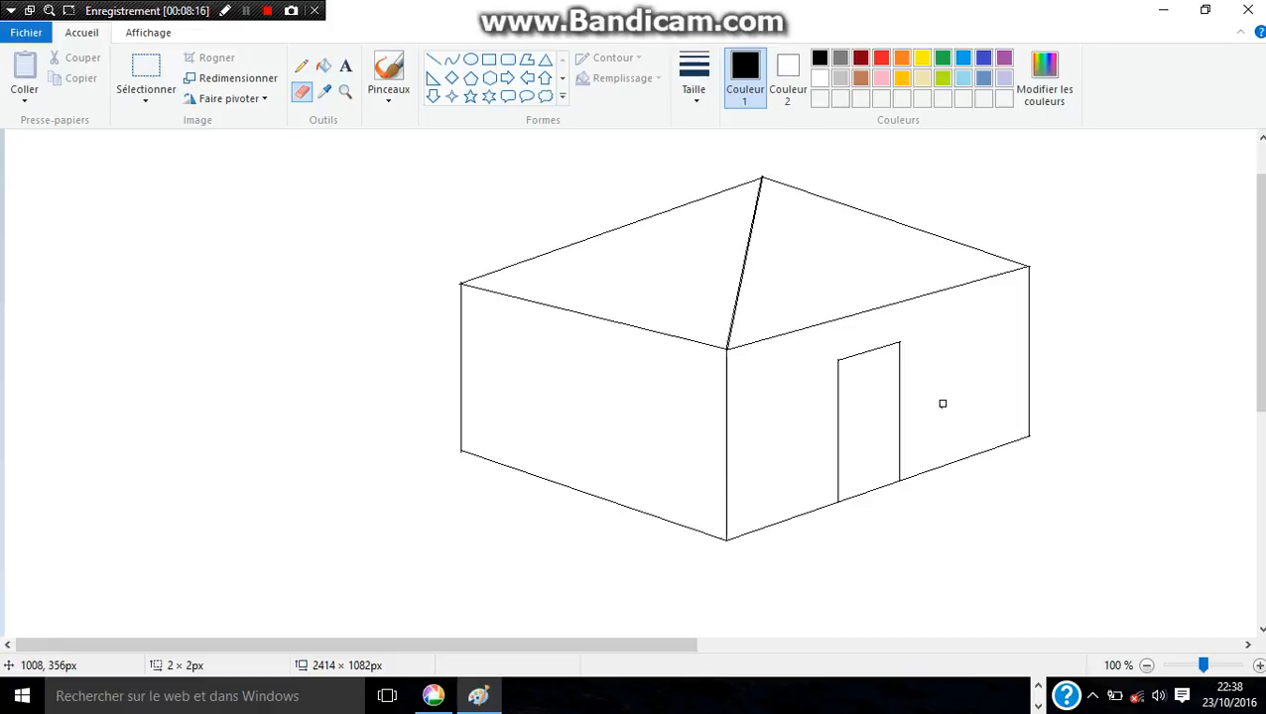
- Draw a four-sided window beside the door, about 62 px tall, with a top line spanning about 76 × 26 px and a base of about 78 × 29 px
{"action": "left_click", "coordinate": [432, 60]}
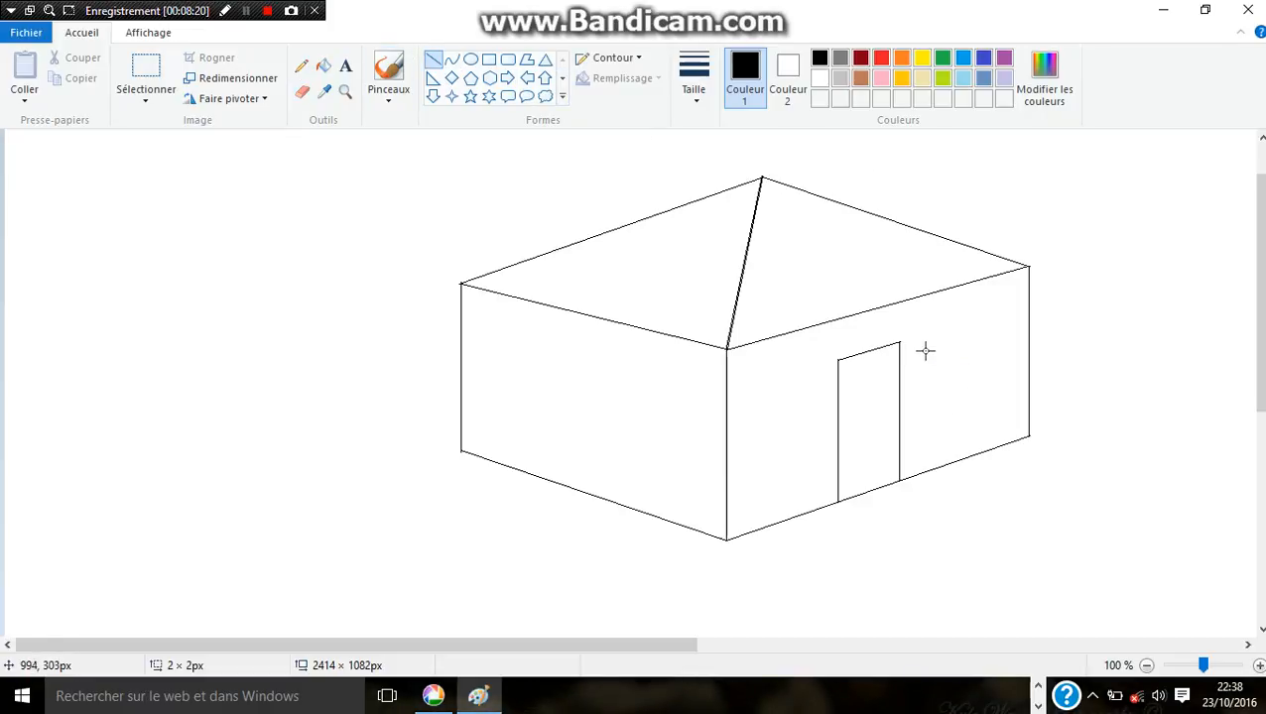
{"action": "left_click_drag", "start_coordinate": [931, 340], "coordinate": [931, 397]}
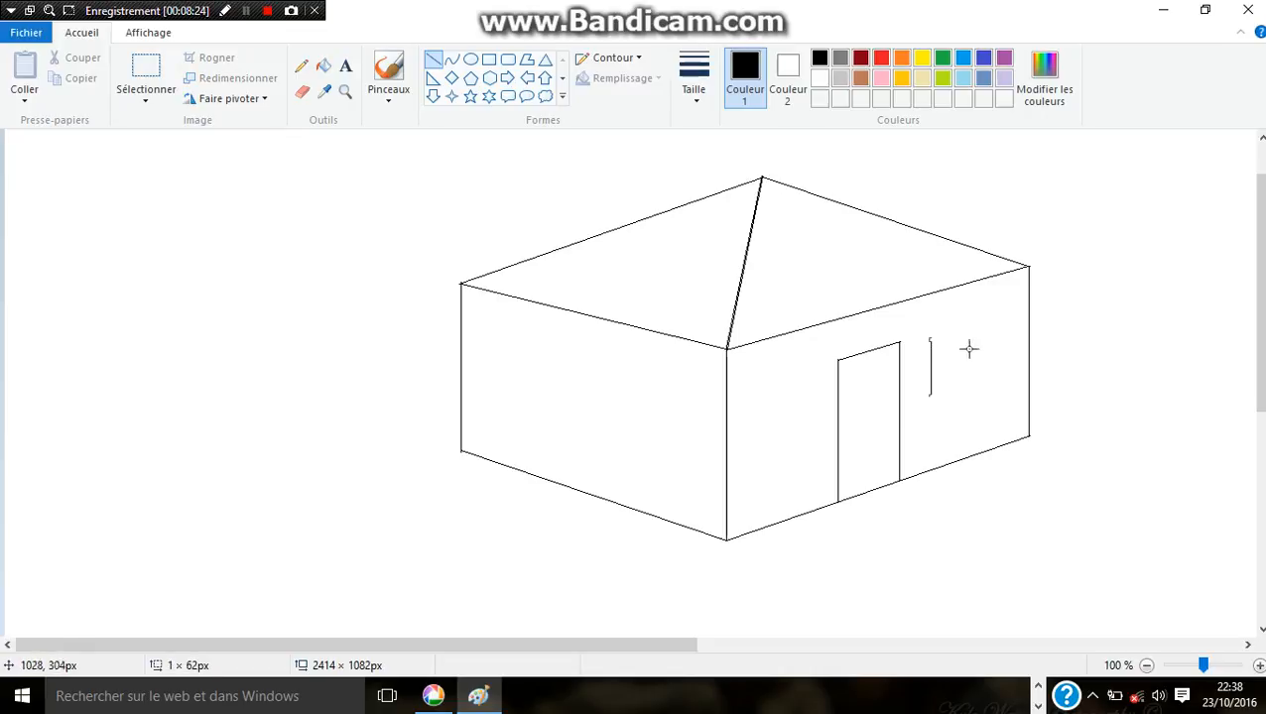
{"action": "left_click", "coordinate": [971, 328]}
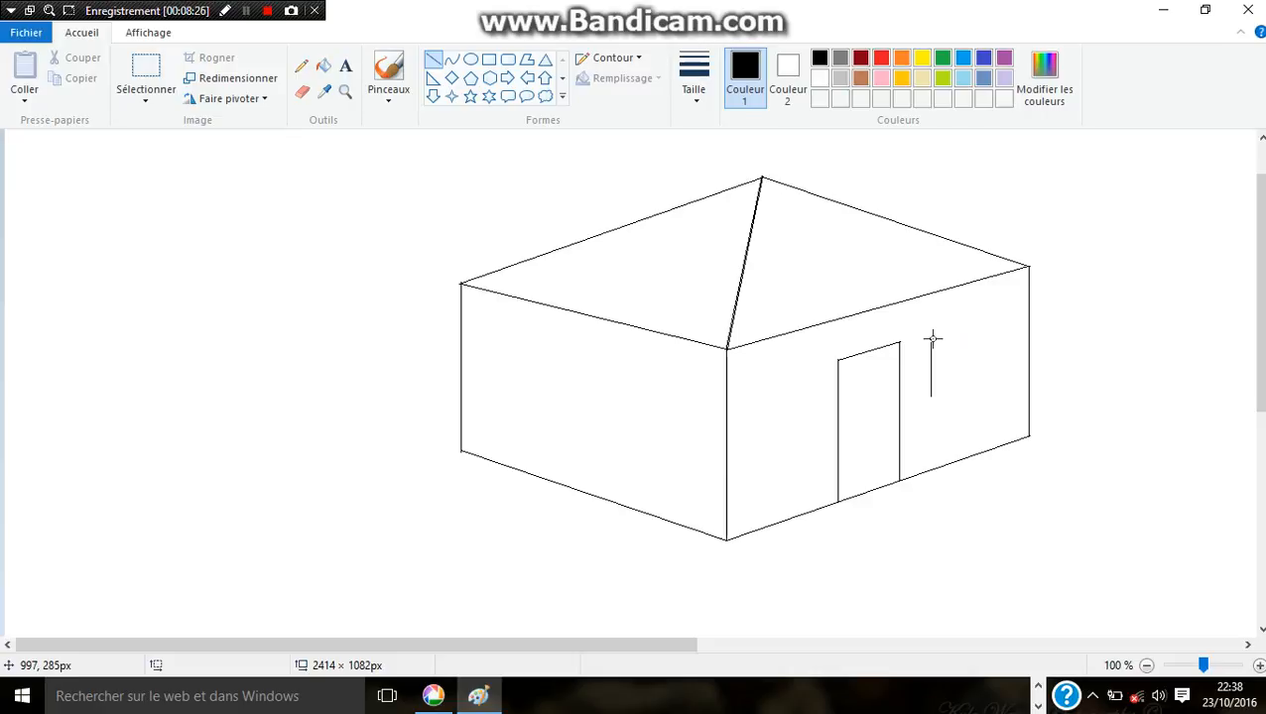
{"action": "left_click_drag", "start_coordinate": [931, 341], "coordinate": [1001, 315]}
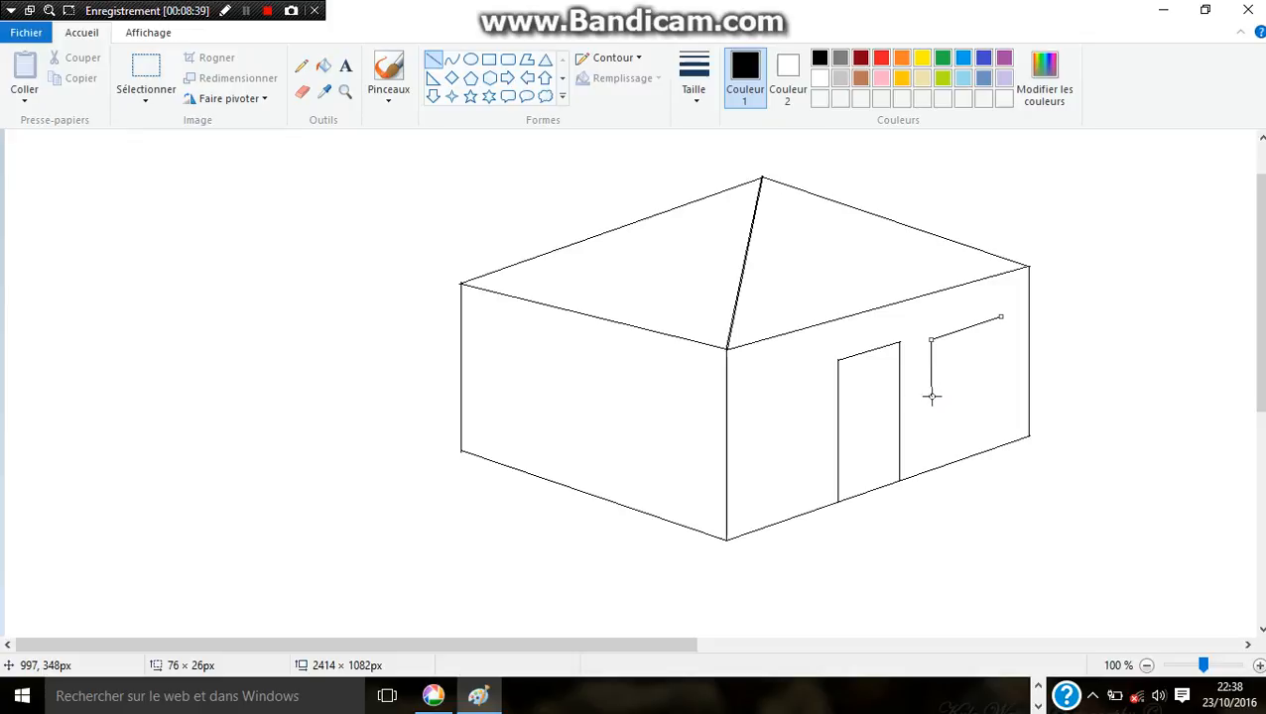
{"action": "left_click_drag", "start_coordinate": [931, 397], "coordinate": [1002, 373]}
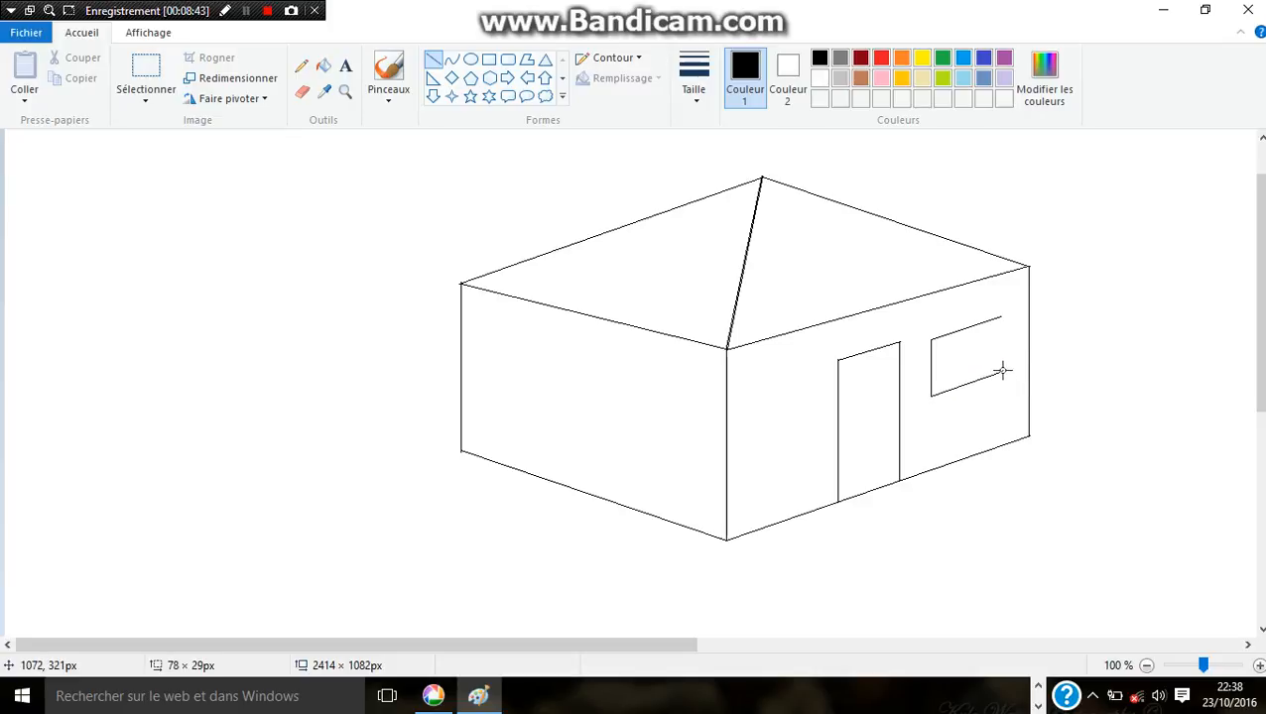
{"action": "left_click_drag", "start_coordinate": [1004, 371], "coordinate": [1003, 373]}
{"action": "left_click_drag", "start_coordinate": [1001, 317], "coordinate": [1000, 374]}
{"action": "left_click", "coordinate": [1065, 261]}
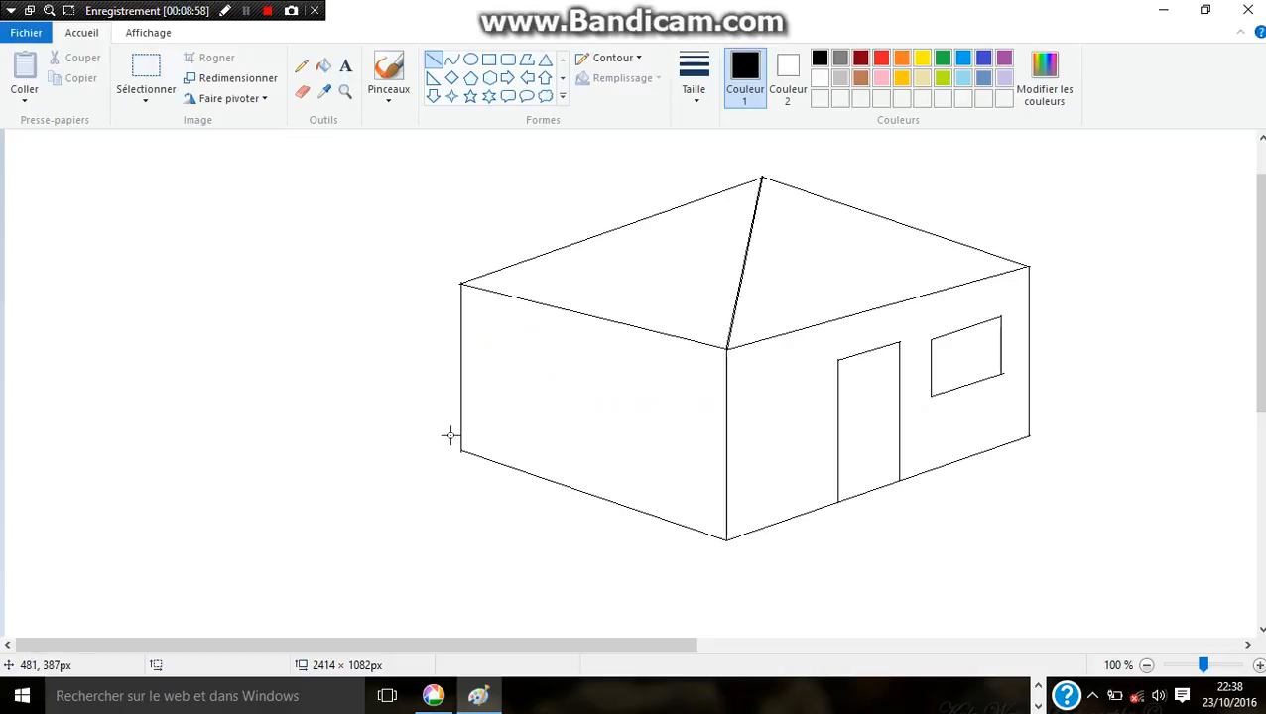
- Fill both roof faces with dark blue
{"action": "left_click", "coordinate": [325, 66]}
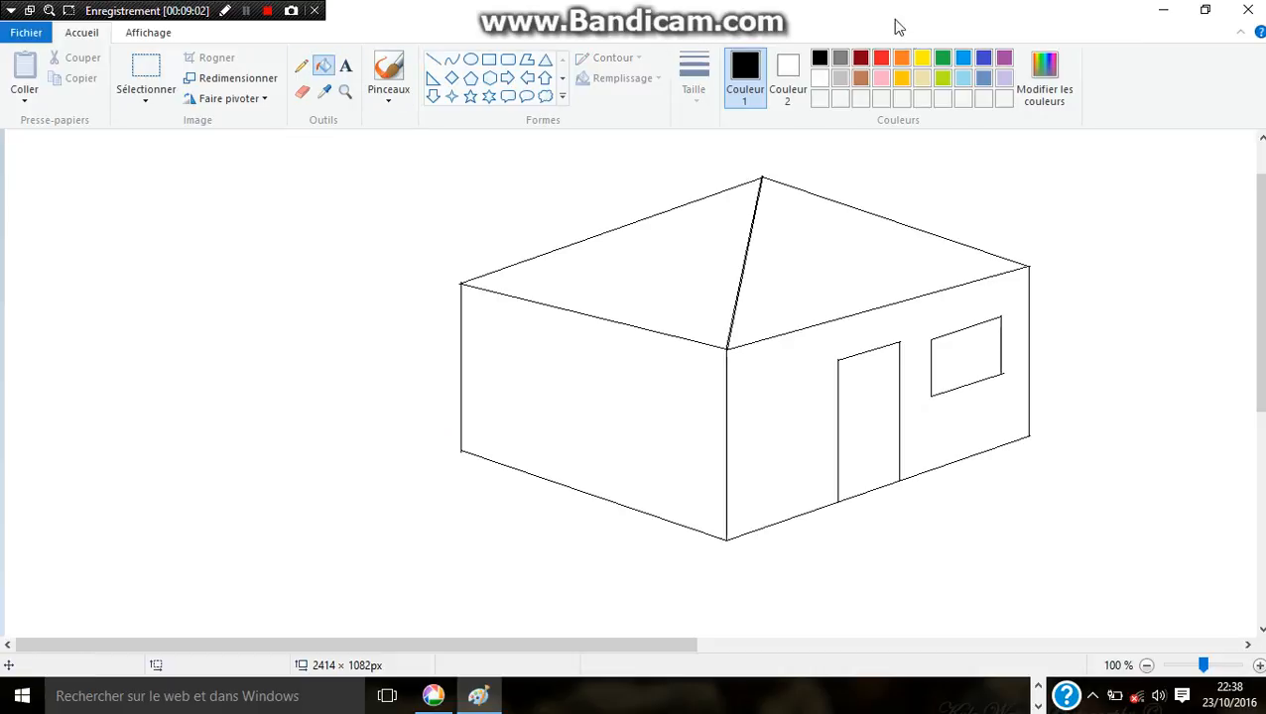
{"action": "left_click", "coordinate": [983, 58]}
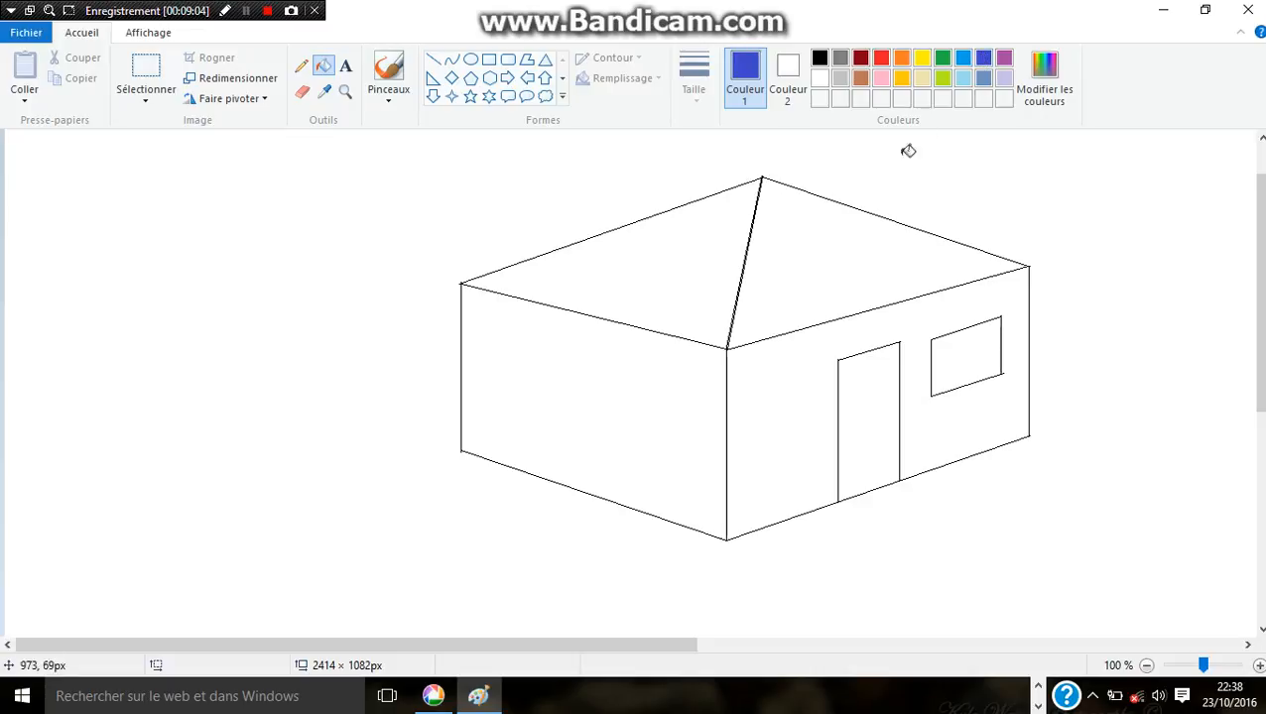
{"action": "left_click", "coordinate": [839, 262]}
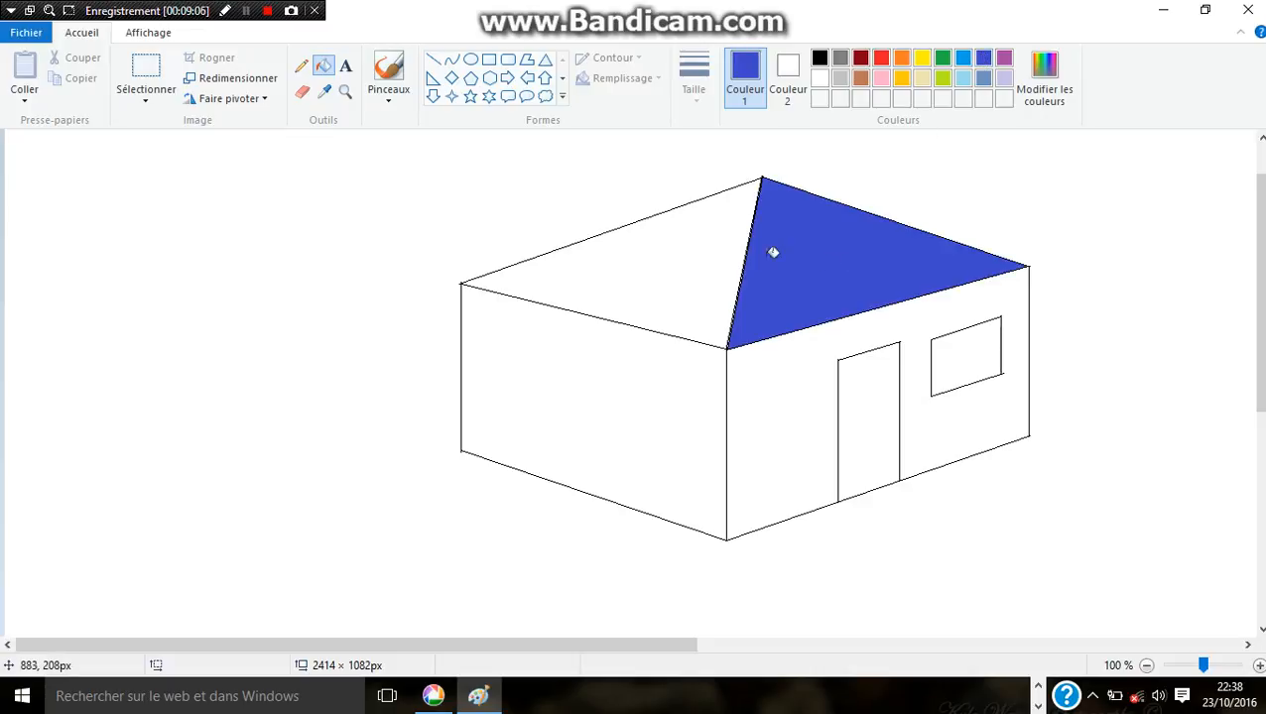
{"action": "left_click", "coordinate": [631, 262]}
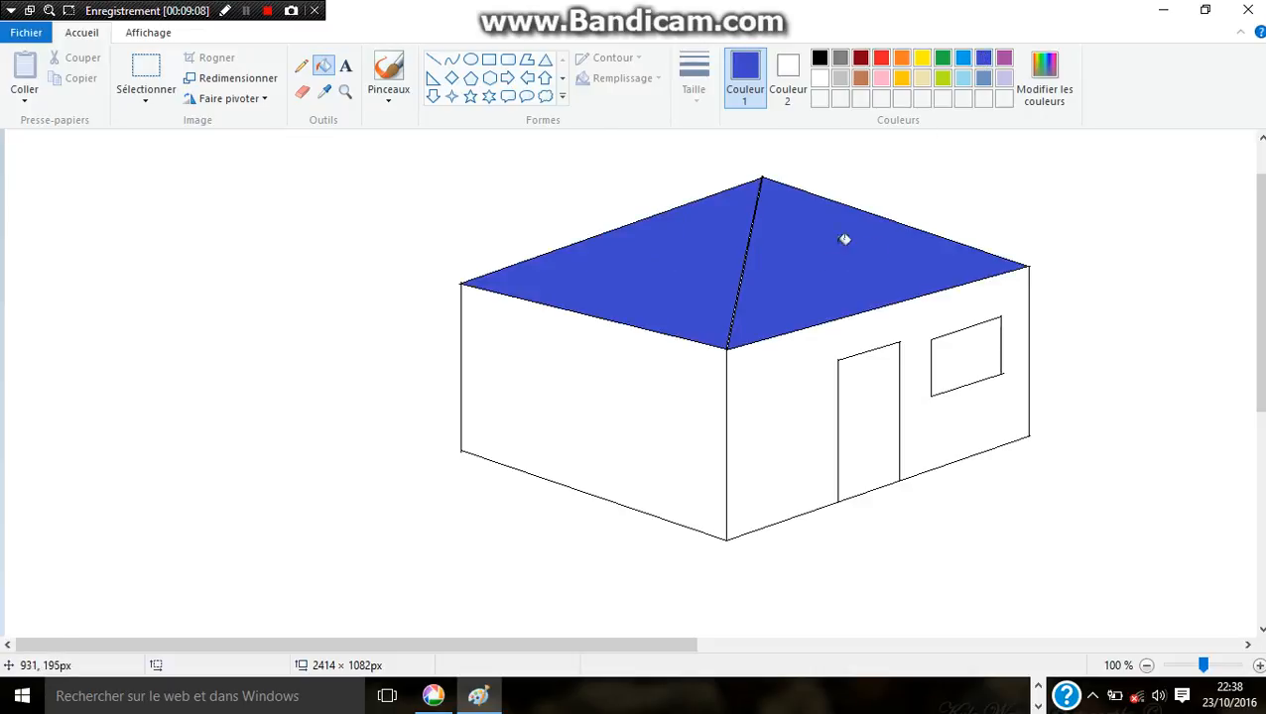
- Split the door into two panels with a black vertical line about 151 px tall down its middle
{"action": "left_click", "coordinate": [433, 58]}
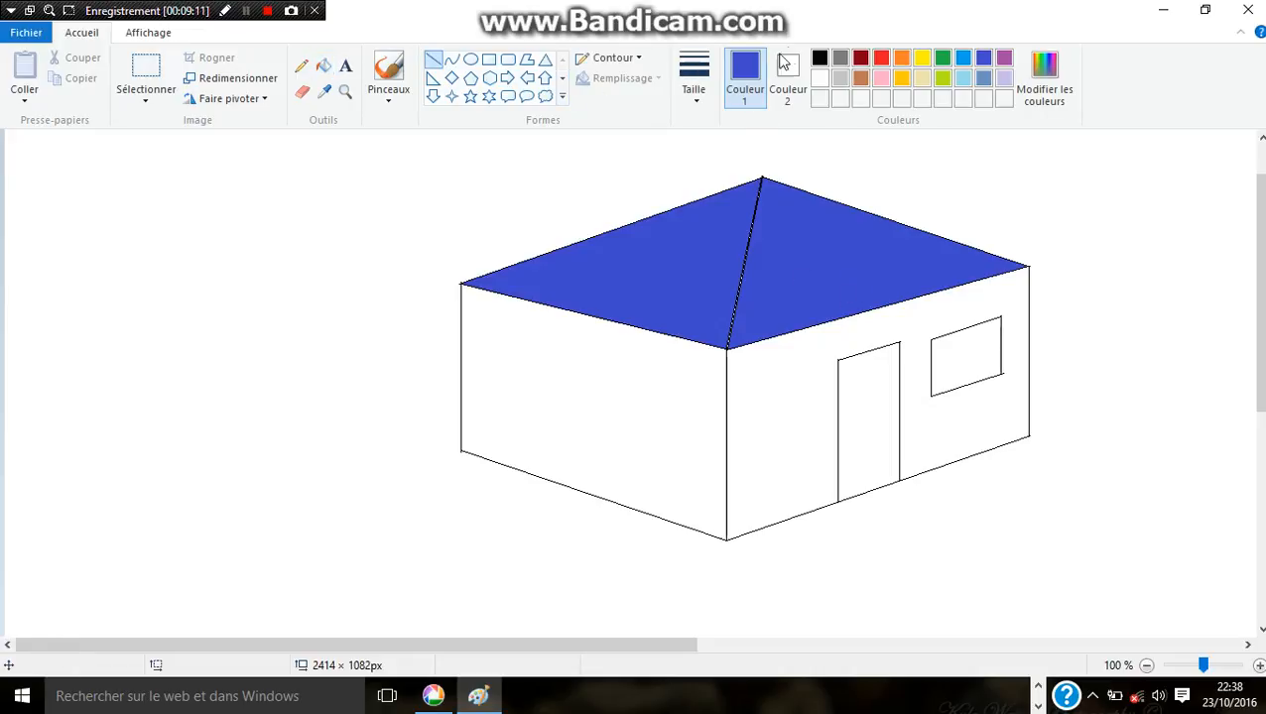
{"action": "left_click", "coordinate": [820, 59]}
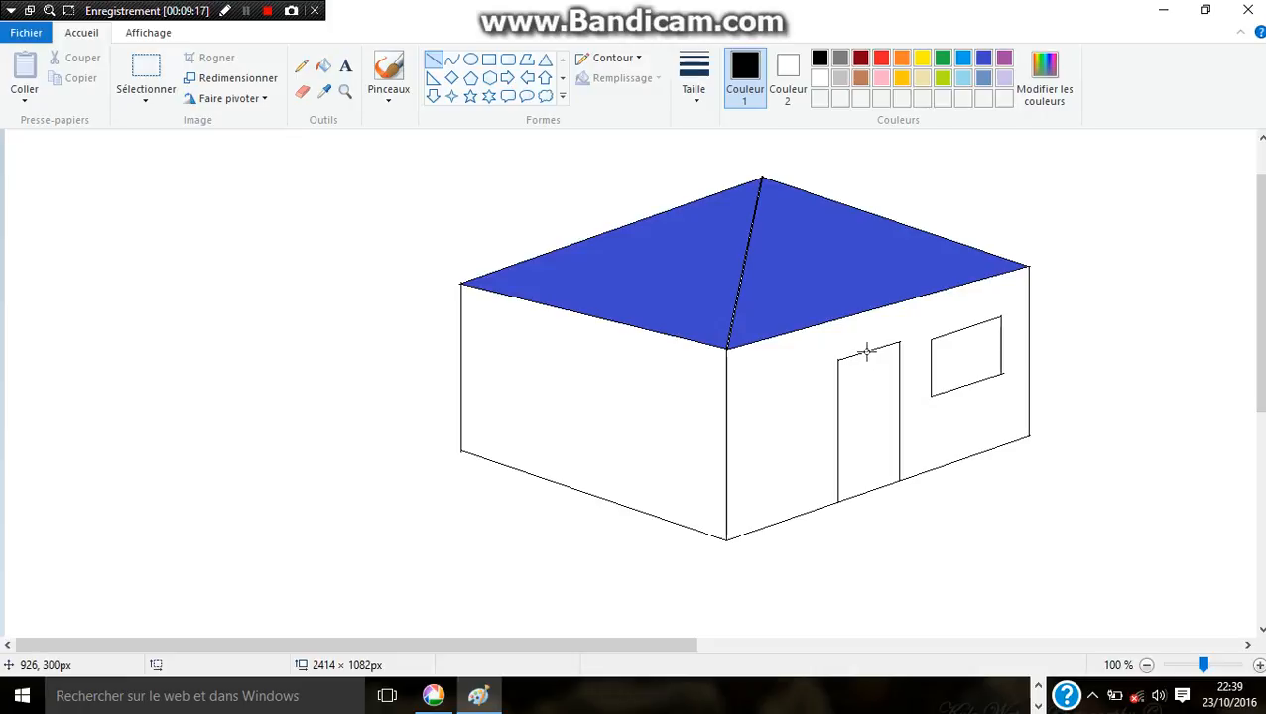
{"action": "left_click_drag", "start_coordinate": [866, 353], "coordinate": [871, 490]}
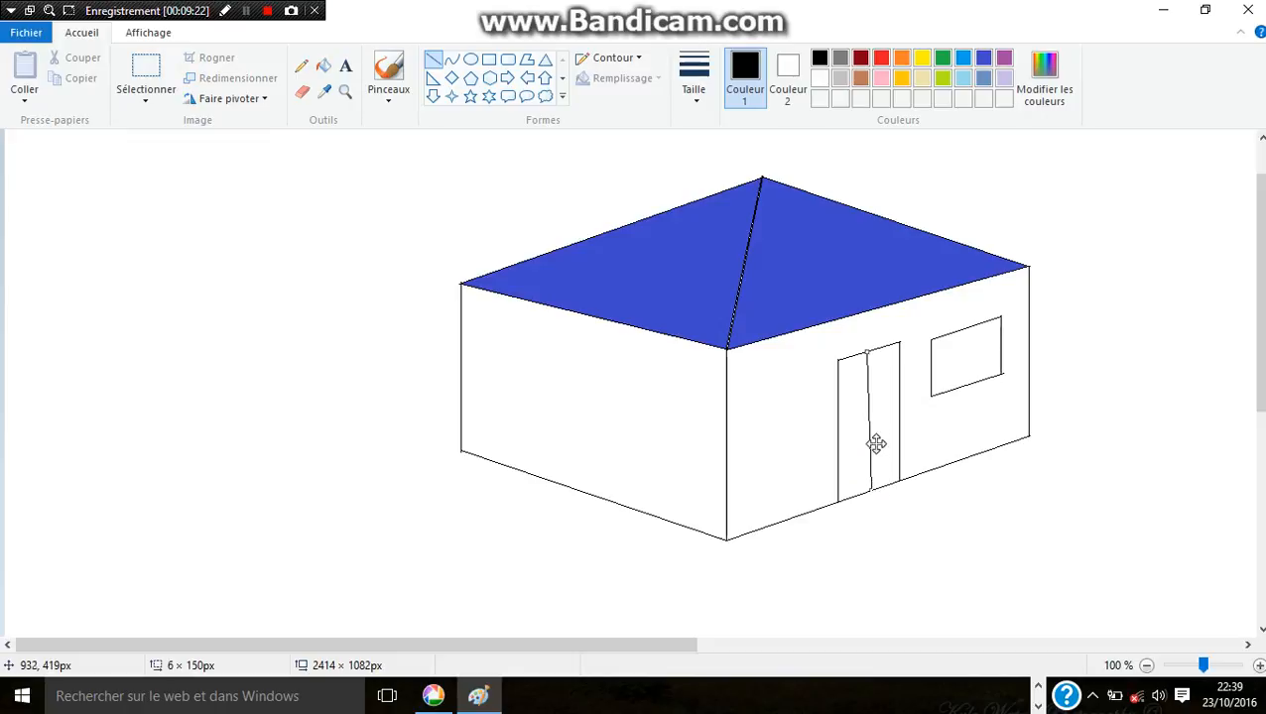
{"action": "left_click_drag", "start_coordinate": [869, 353], "coordinate": [870, 349]}
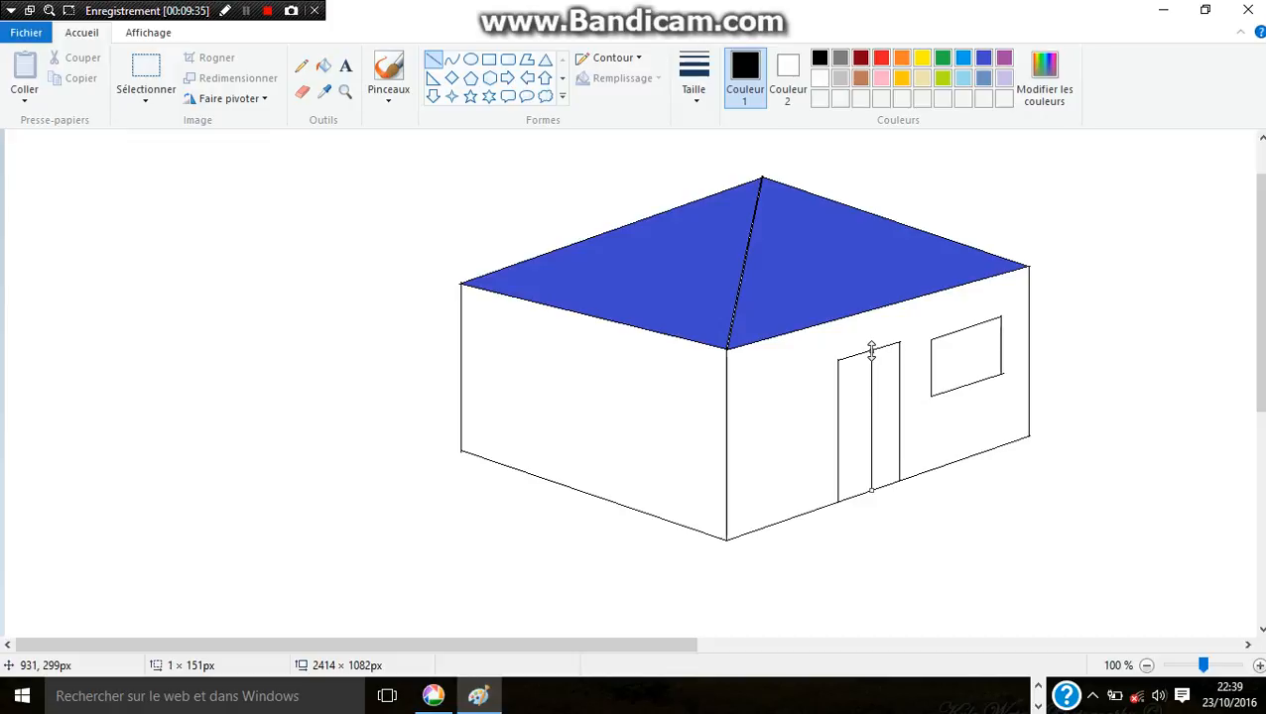
{"action": "left_click", "coordinate": [993, 306]}
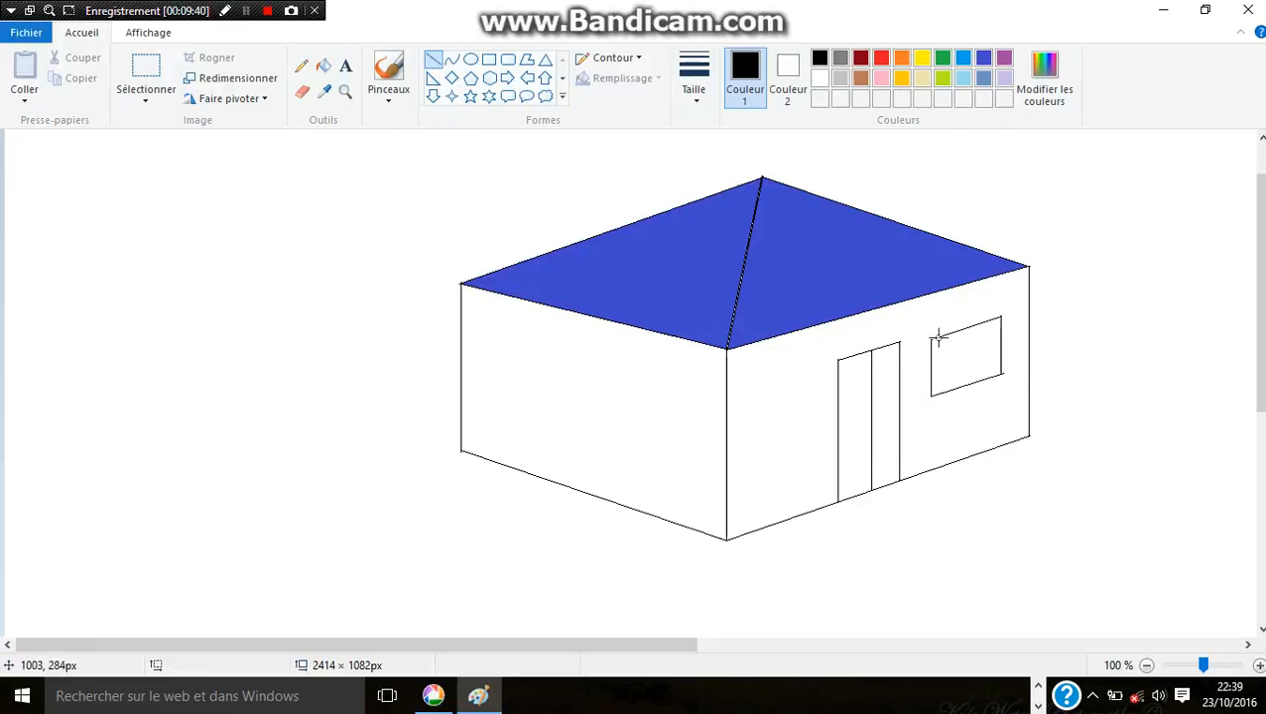
- Draw a vertical line about 61 px tall just inside the window's near edge and another about 62 px tall inside its far edge
{"action": "left_click_drag", "start_coordinate": [936, 339], "coordinate": [933, 396]}
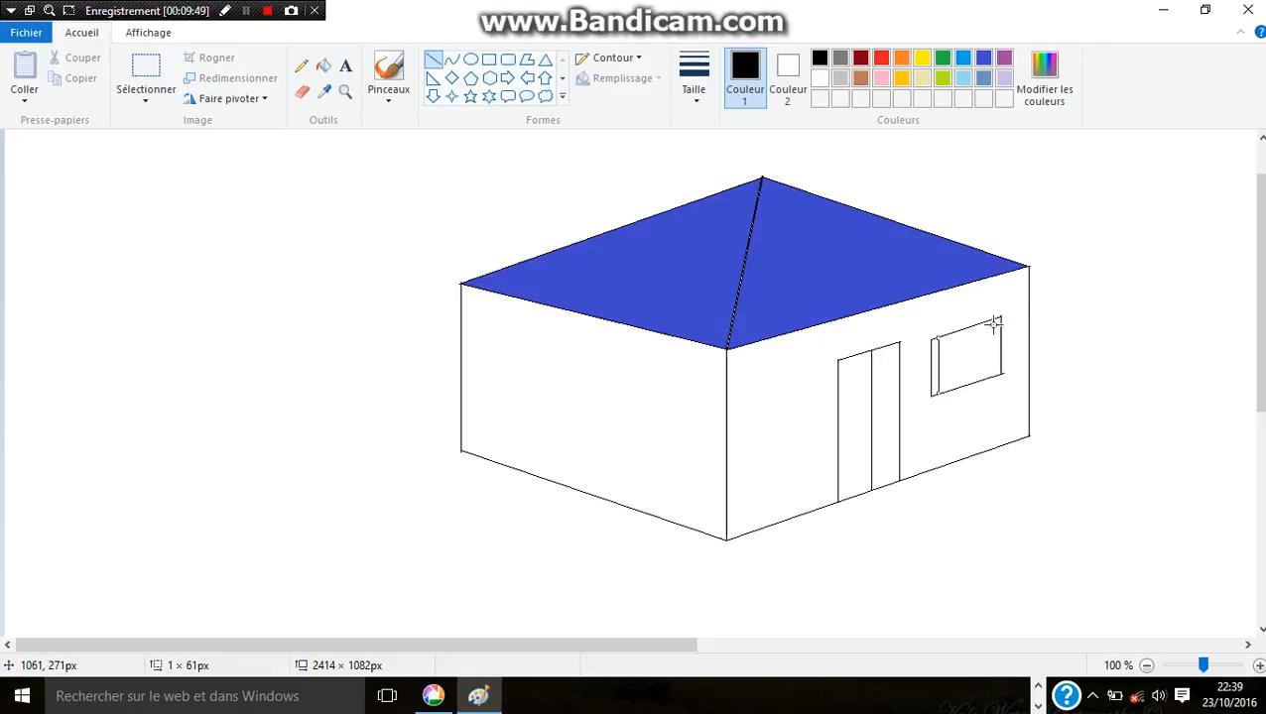
{"action": "left_click_drag", "start_coordinate": [993, 319], "coordinate": [993, 375]}
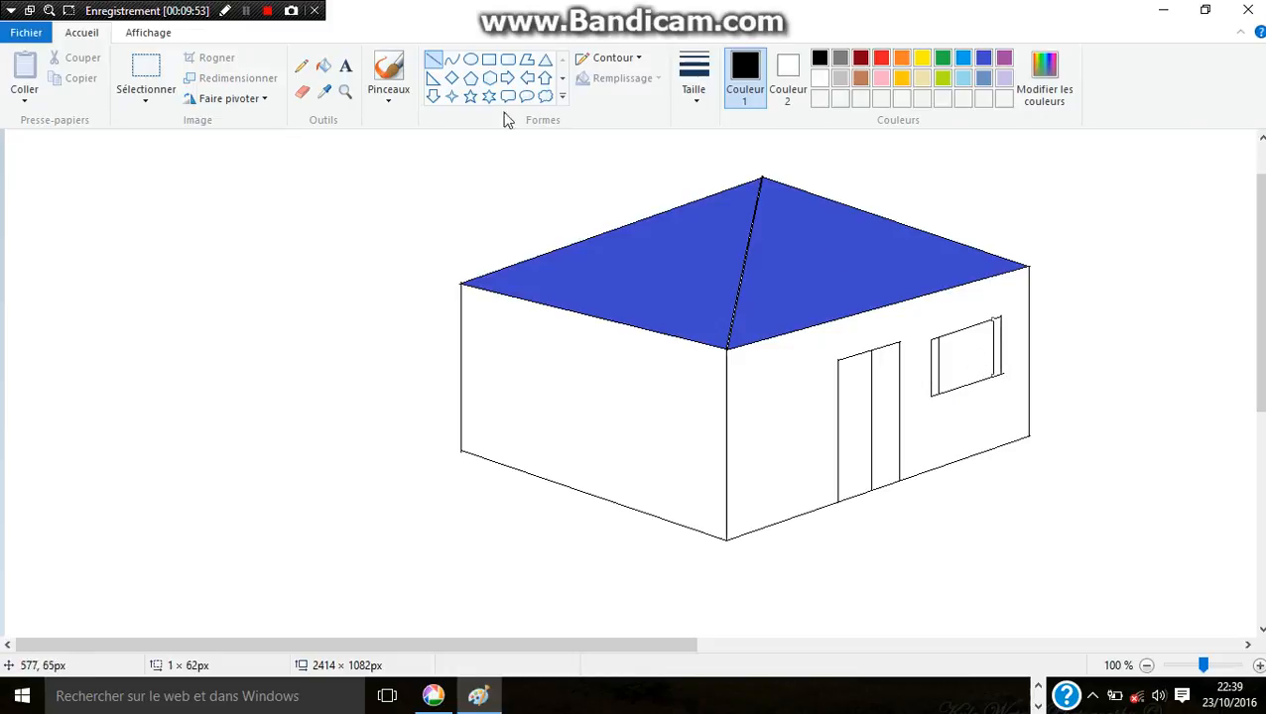
- Fill both door panels with brown
{"action": "left_click", "coordinate": [326, 67]}
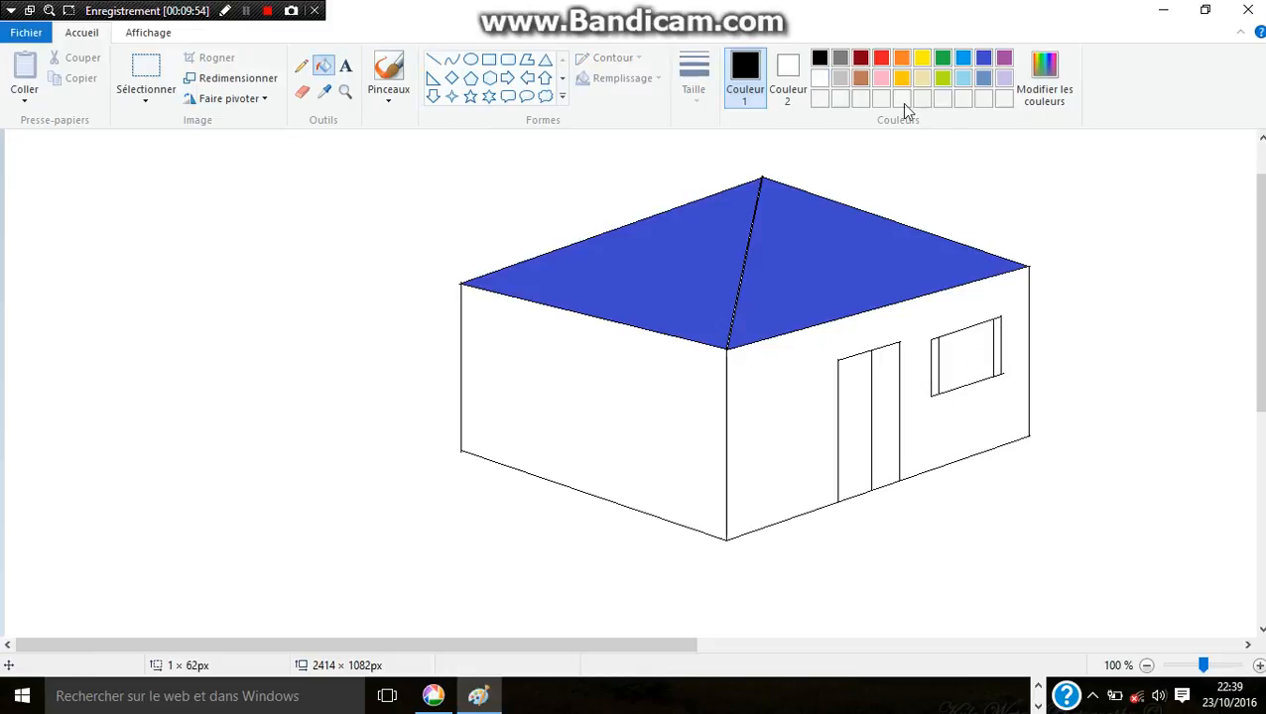
{"action": "left_click", "coordinate": [867, 79]}
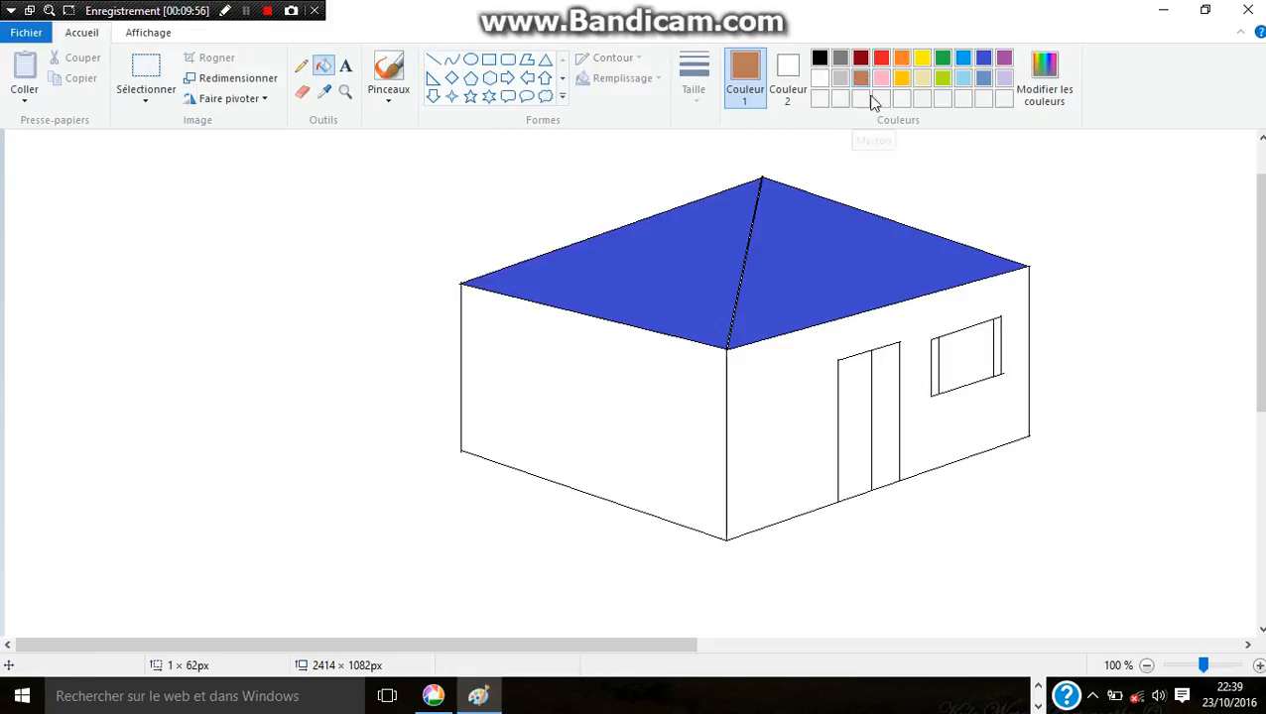
{"action": "left_click", "coordinate": [868, 419]}
{"action": "left_click", "coordinate": [896, 423]}
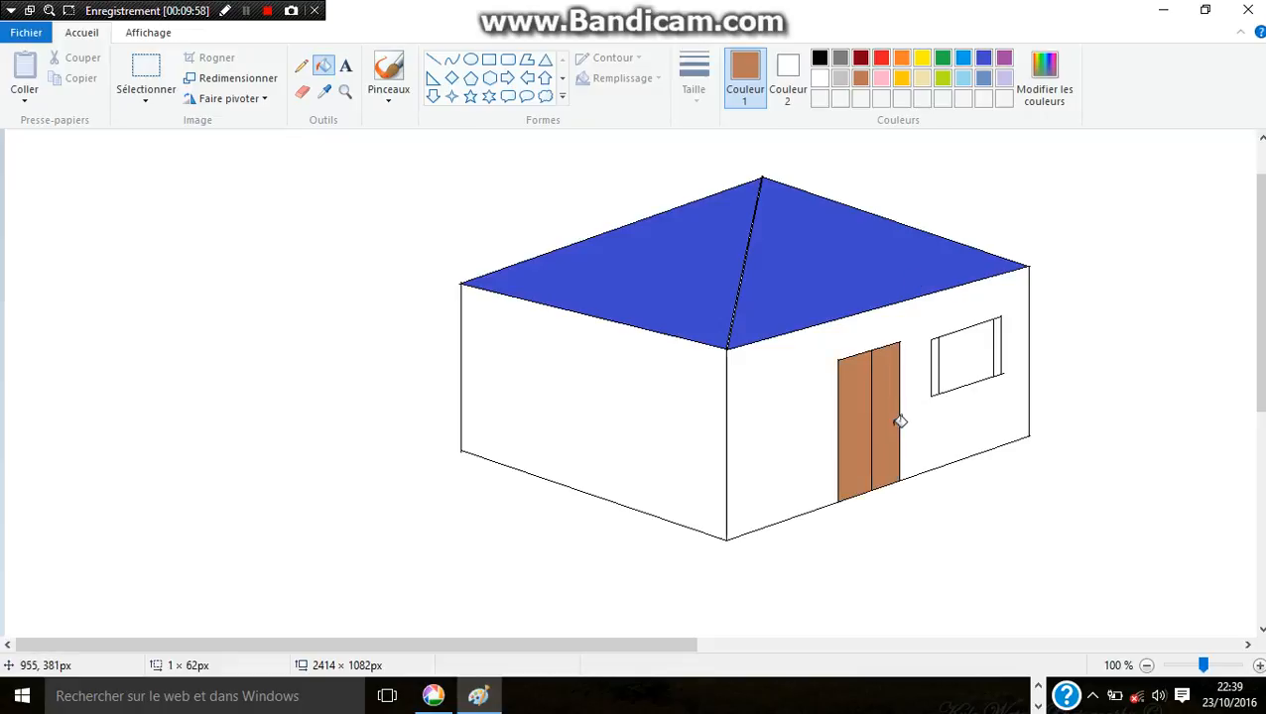